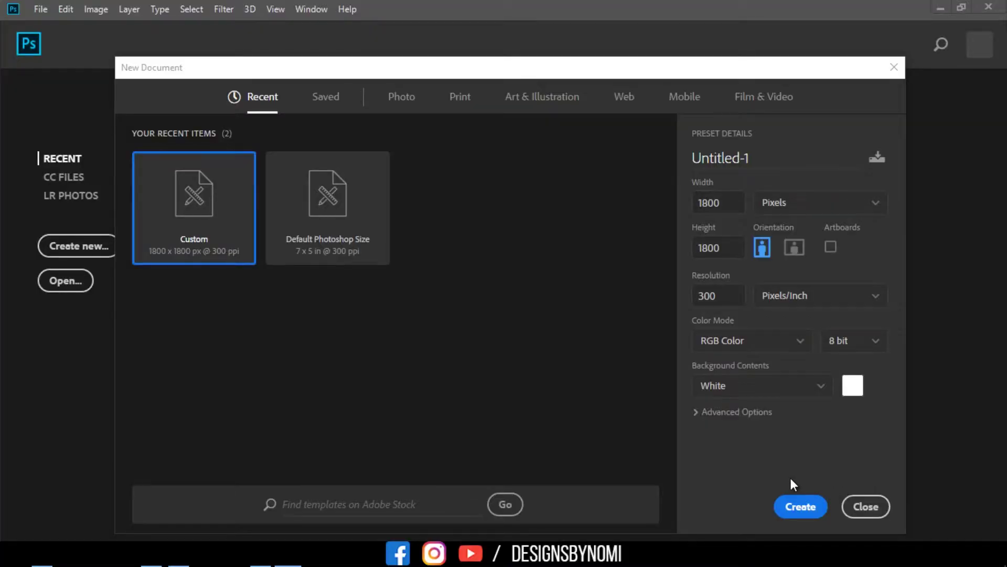
Create the 1800 × 1800 px Custom-preset document with a white background
{"action": "left_click", "coordinate": [819, 513]}
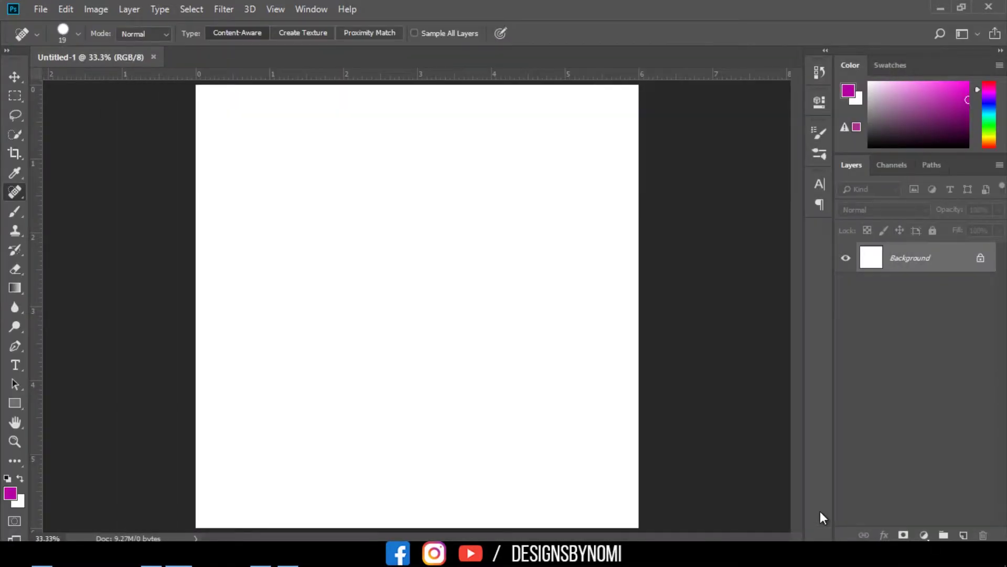
Select the Eyedropper tool to sample colours from the square white canvas
{"action": "left_click", "coordinate": [14, 173]}
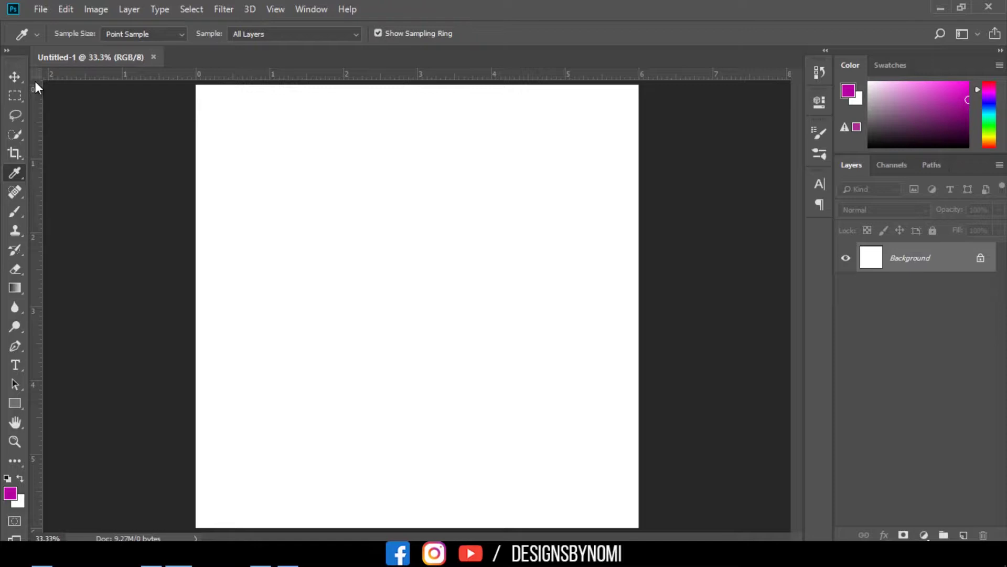
Activate the Crop tool with a free ratio after browsing its Ratio and preset lists
{"action": "left_click", "coordinate": [17, 150]}
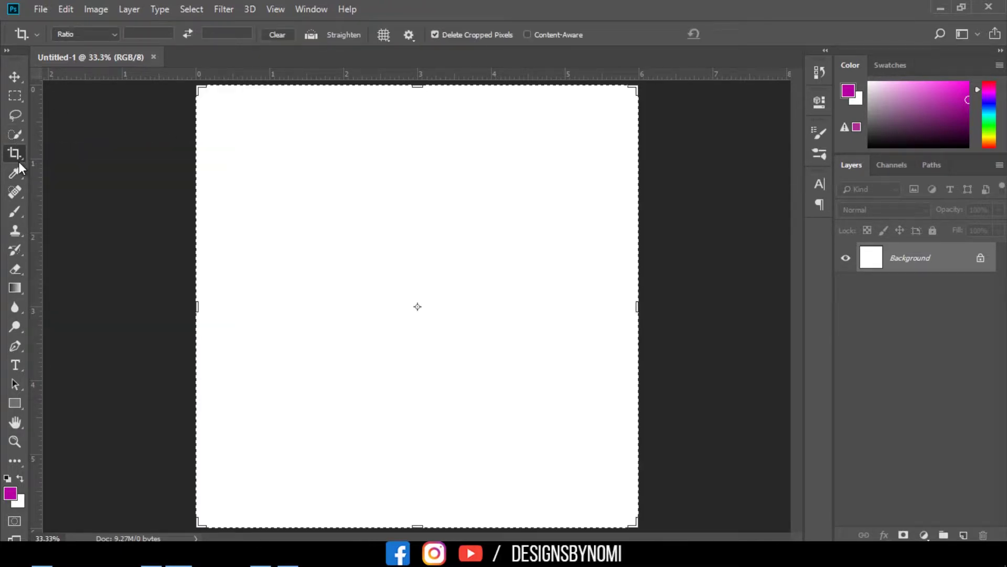
{"action": "left_click", "coordinate": [112, 34]}
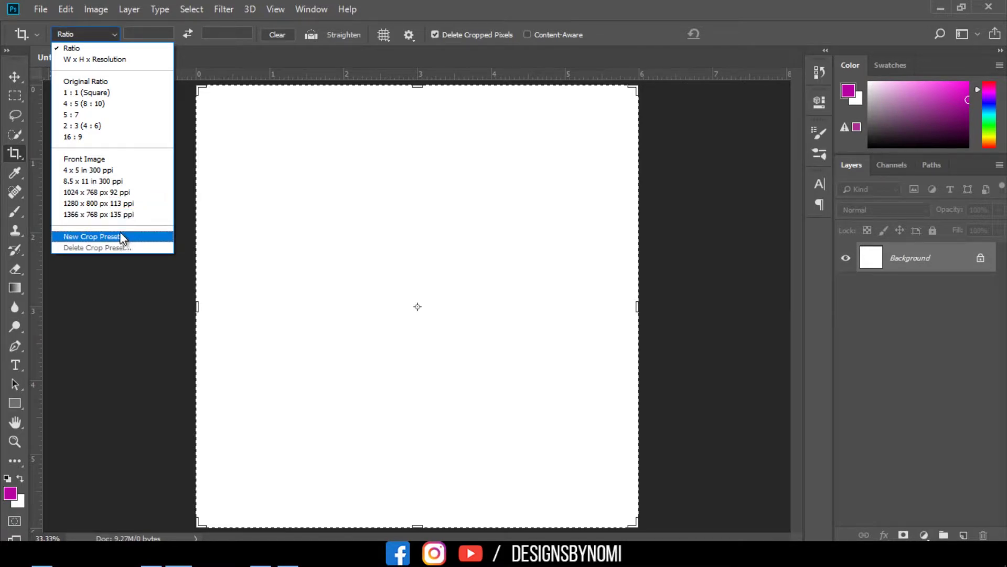
{"action": "left_click", "coordinate": [153, 294]}
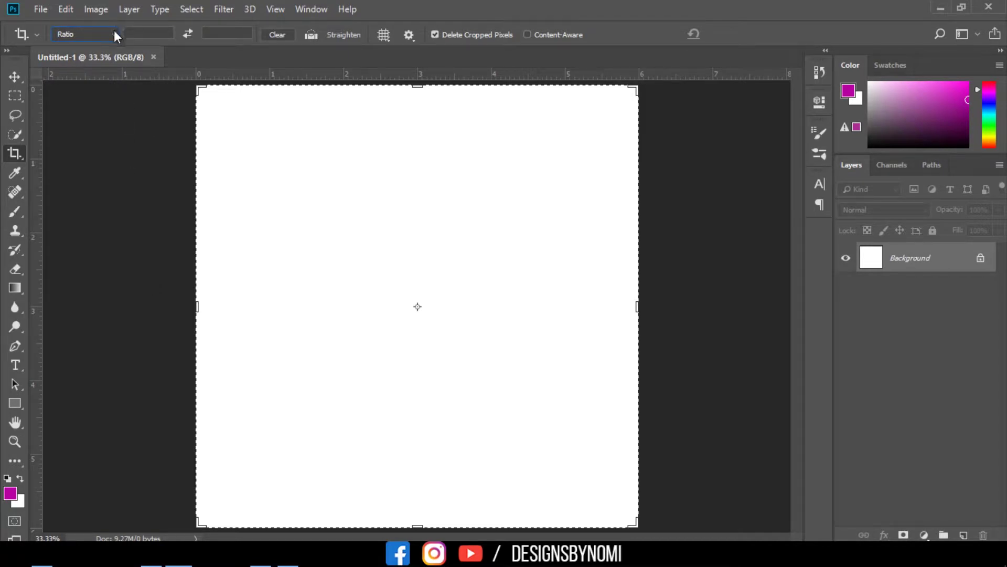
{"action": "left_click", "coordinate": [37, 35]}
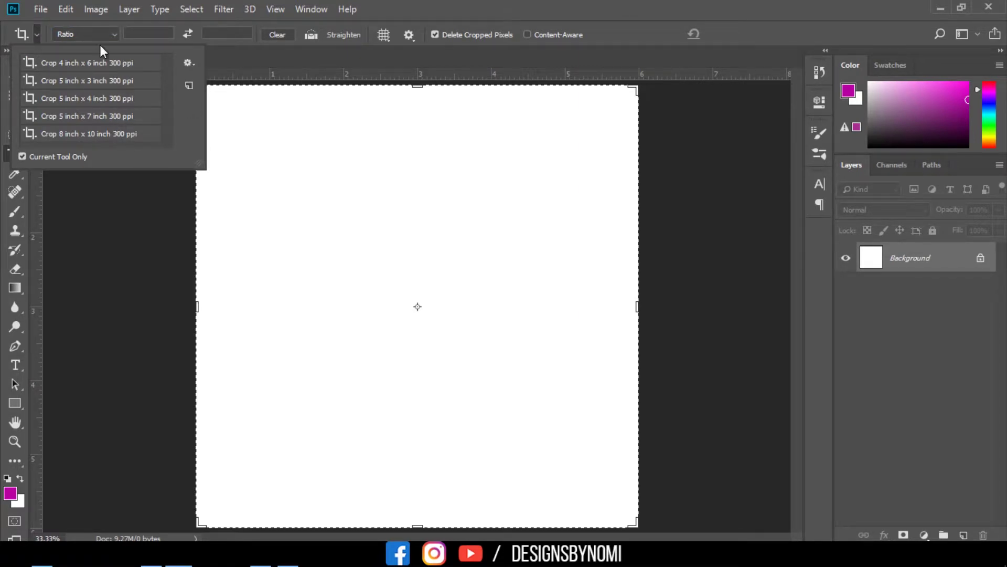
{"action": "left_click", "coordinate": [113, 34]}
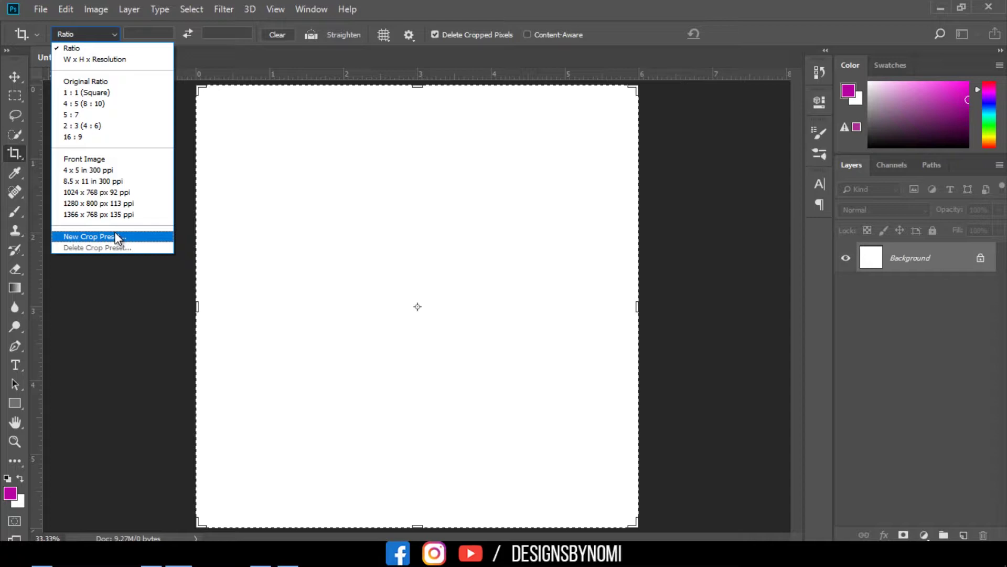
{"action": "left_click", "coordinate": [79, 34]}
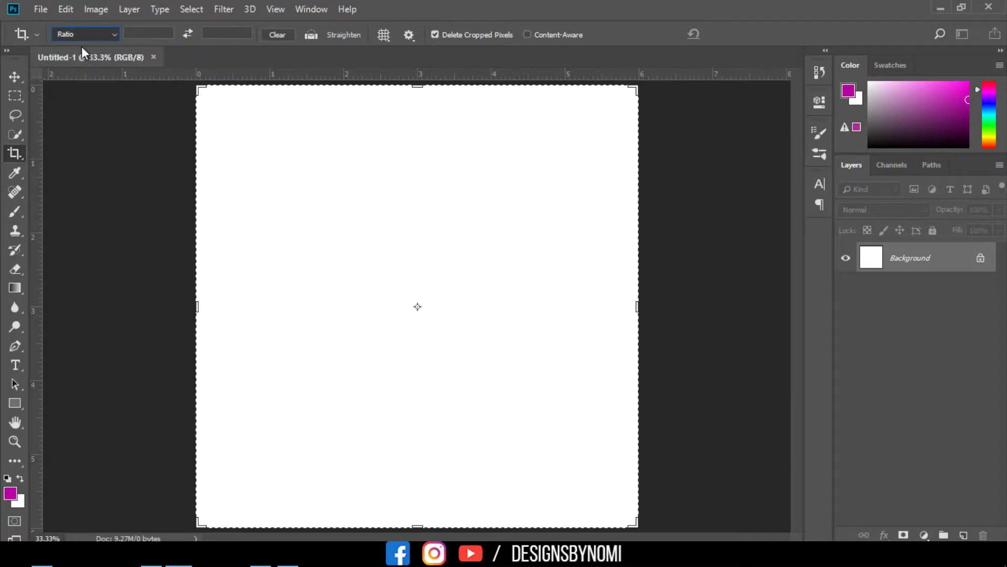
{"action": "left_click", "coordinate": [143, 30]}
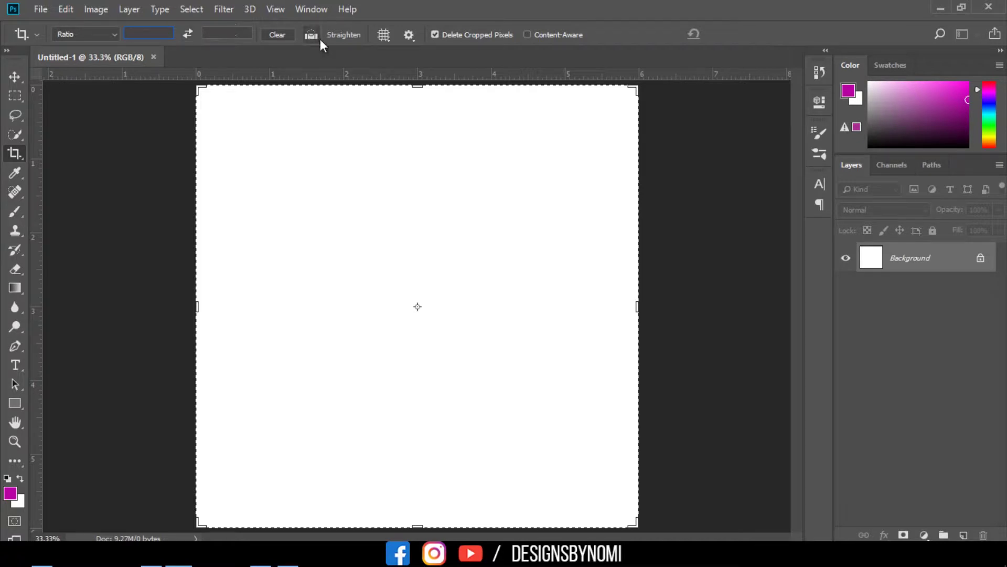
{"action": "type", "text": "1"}
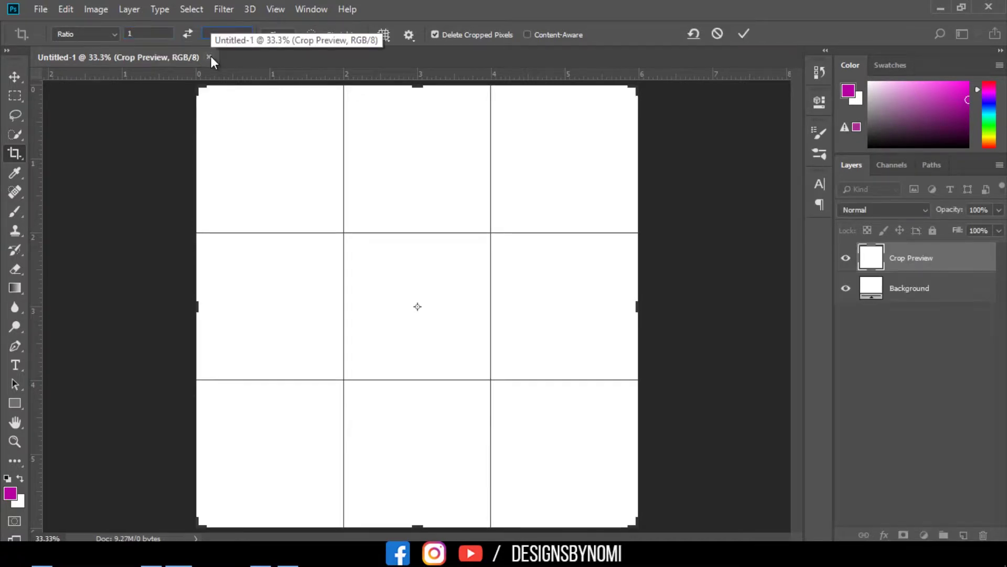
{"action": "key", "text": "Tab"}
{"action": "type", "text": "4"}
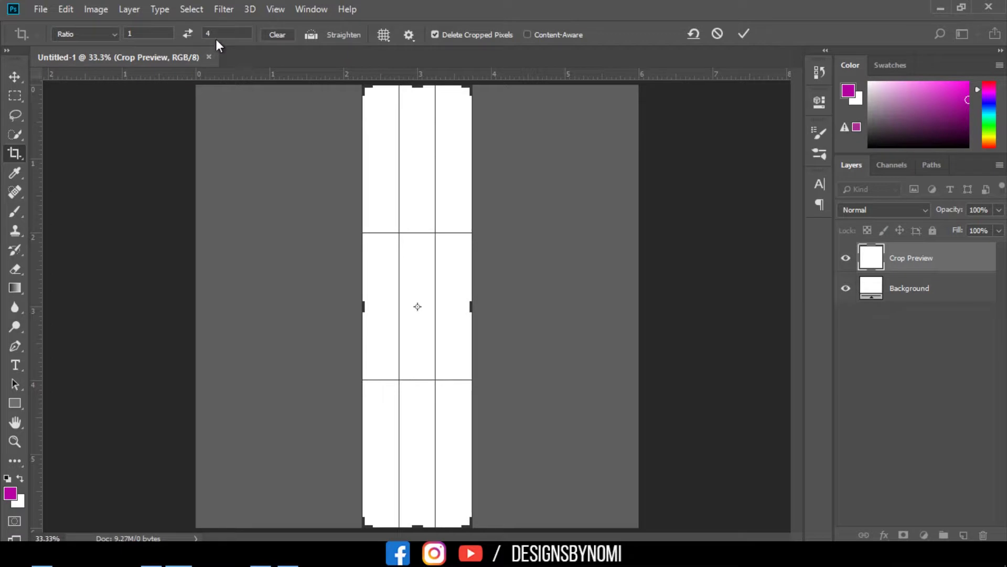
{"action": "key", "text": "BackSpace"}
{"action": "type", "text": "2"}
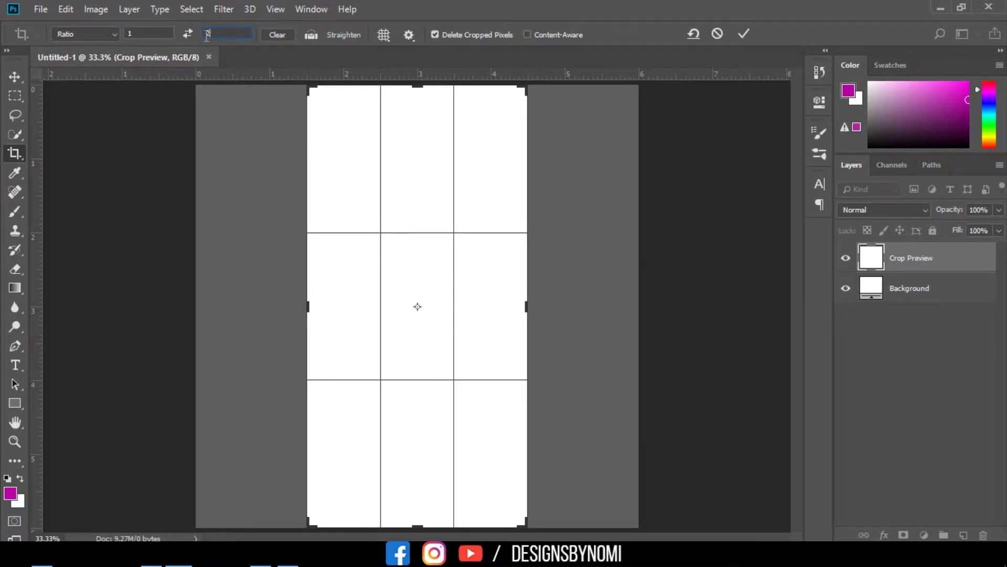
{"action": "key", "text": "shift+Tab"}
{"action": "type", "text": "2"}
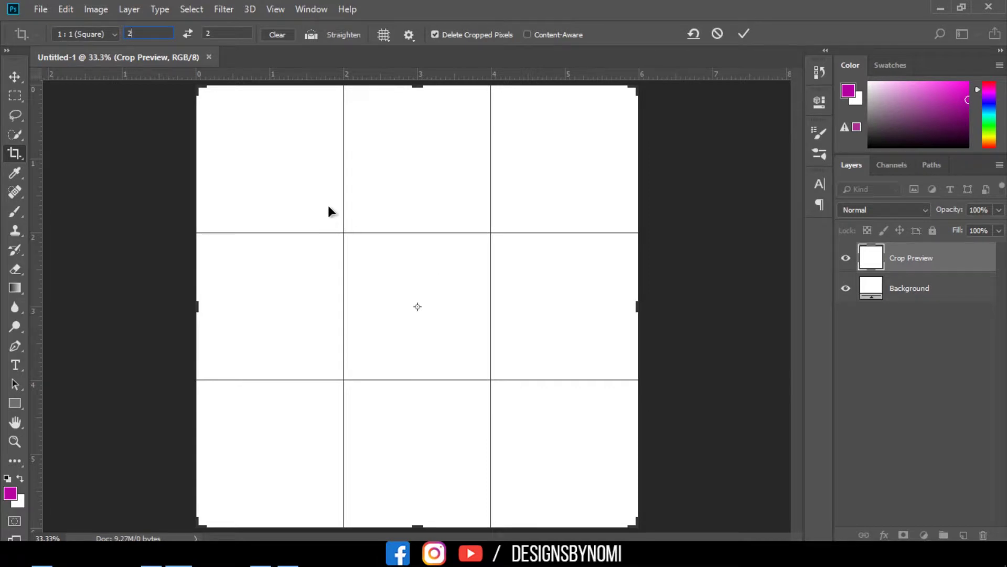
{"action": "key", "text": "Tab"}
{"action": "type", "text": "1"}
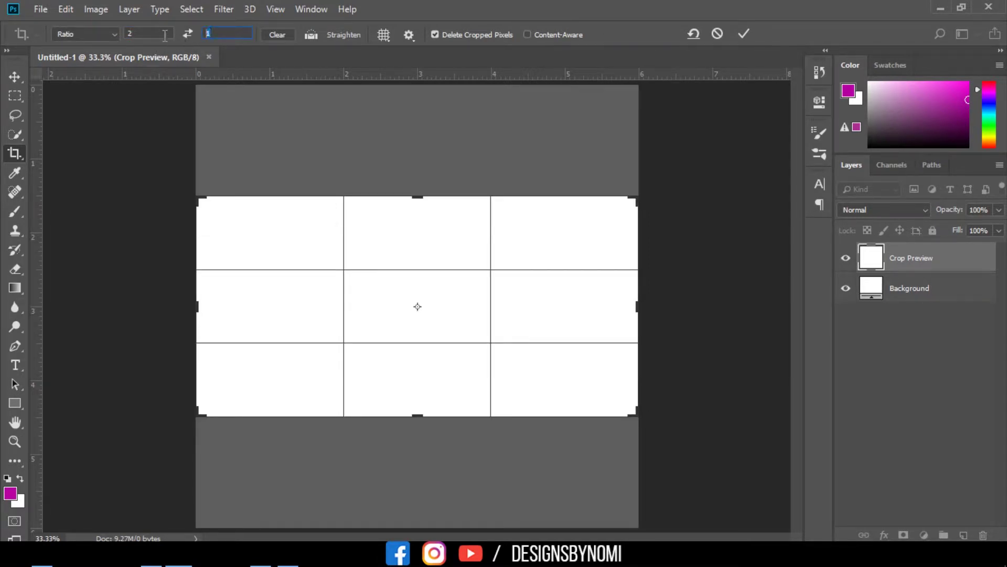
{"action": "left_click", "coordinate": [272, 34]}
{"action": "left_click", "coordinate": [139, 139]}
{"action": "key", "text": "Escape"}
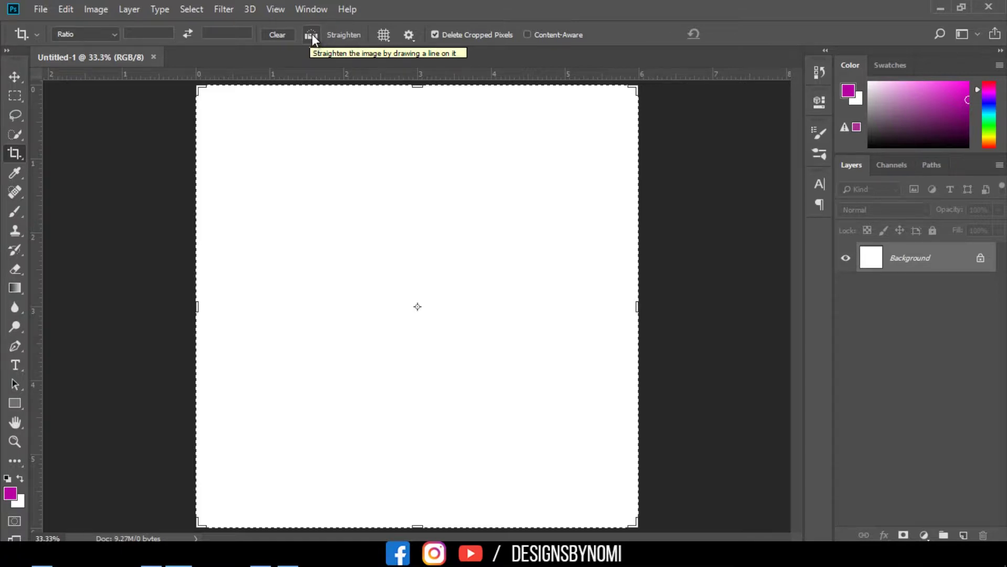
Paint a magenta brush stroke from the lower left up to the right edge
{"action": "left_click", "coordinate": [312, 34]}
{"action": "left_click", "coordinate": [313, 35]}
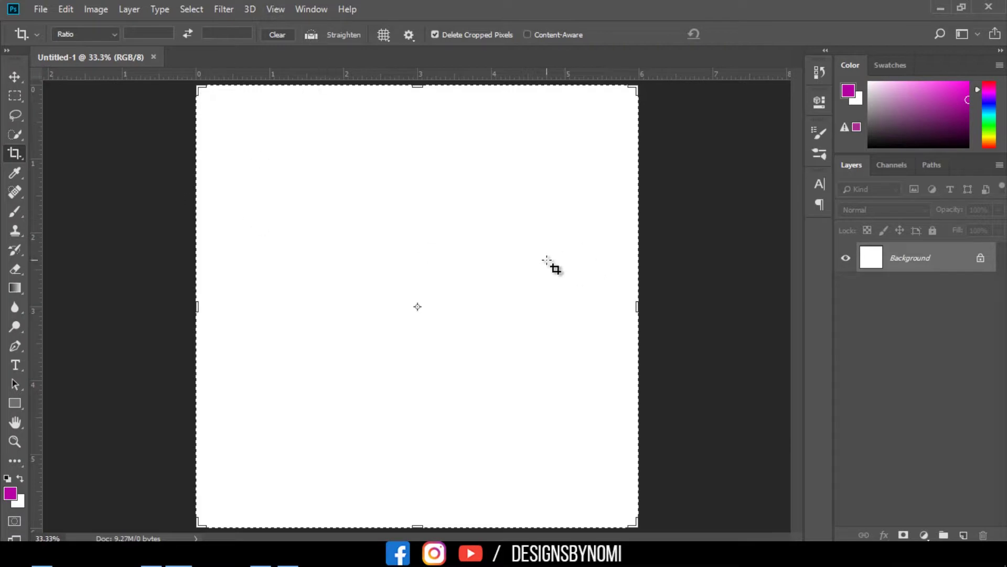
{"action": "key", "text": "b"}
{"action": "left_click_drag", "start_coordinate": [231, 402], "coordinate": [645, 279]}
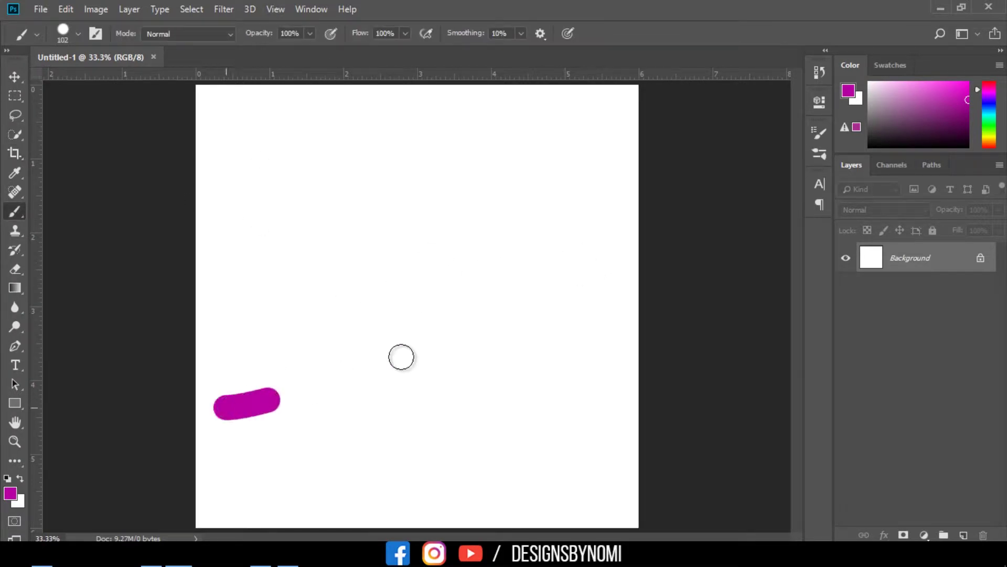
Preview straightening the image along the stroke, then discard it with Don't Crop
{"action": "left_click", "coordinate": [15, 152]}
{"action": "left_click", "coordinate": [311, 35]}
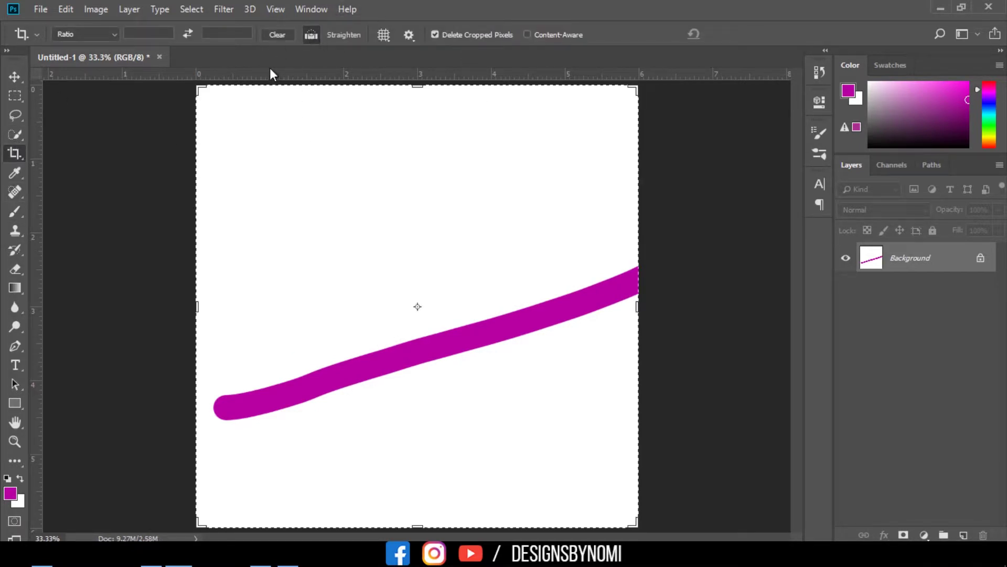
{"action": "left_click_drag", "start_coordinate": [215, 401], "coordinate": [639, 266]}
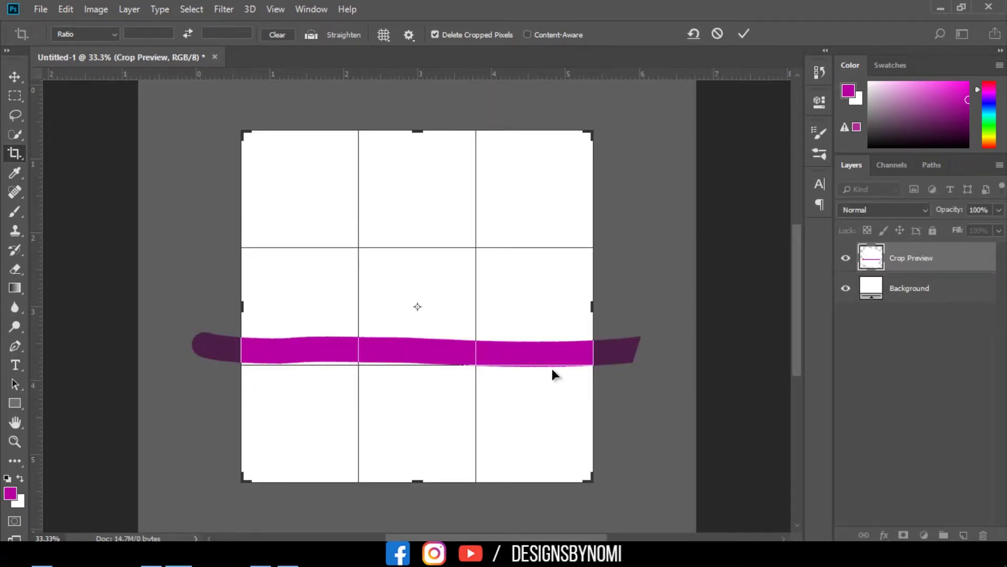
{"action": "left_click", "coordinate": [15, 80]}
{"action": "left_click", "coordinate": [583, 221]}
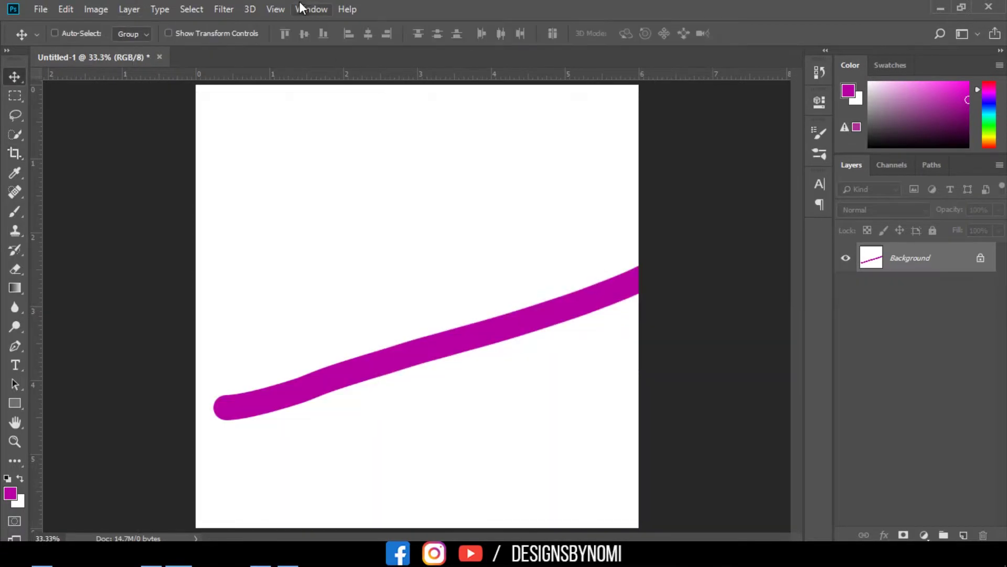
{"action": "left_click", "coordinate": [16, 153]}
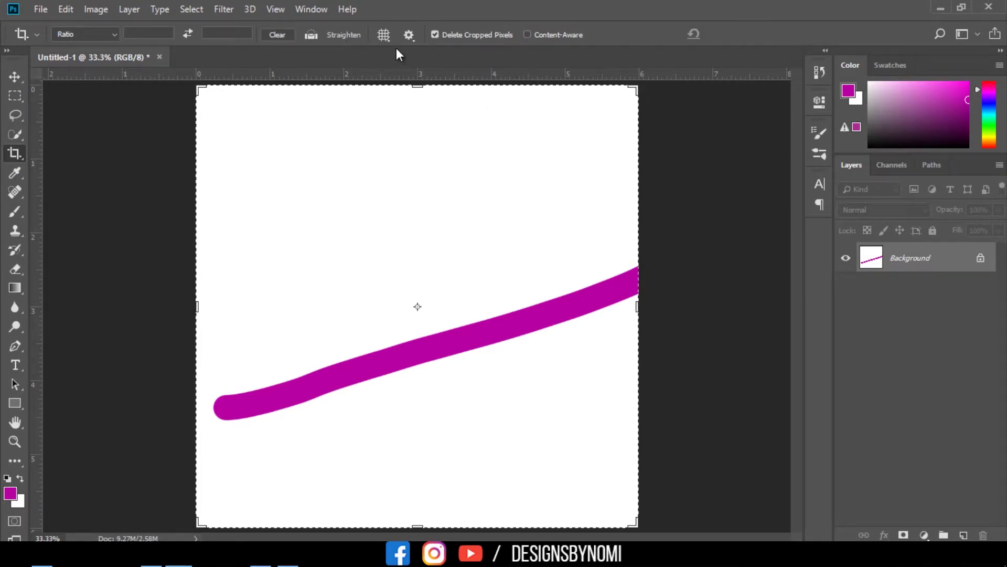
Cycle the crop overlay through Diagonal, Rule of Thirds and Golden Spiral, ending on Golden Ratio
{"action": "left_click", "coordinate": [388, 38]}
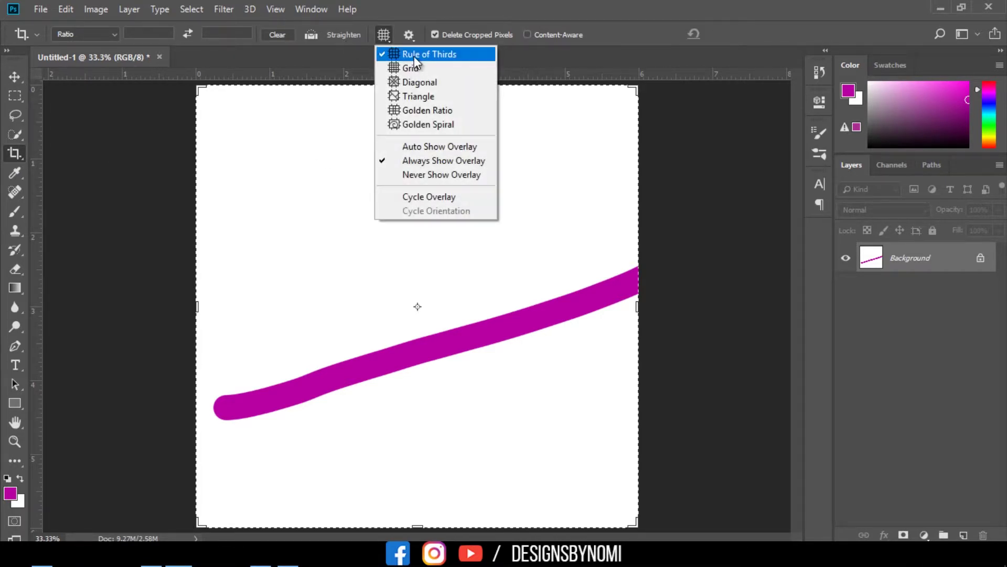
{"action": "left_click", "coordinate": [426, 97]}
{"action": "left_click", "coordinate": [469, 194]}
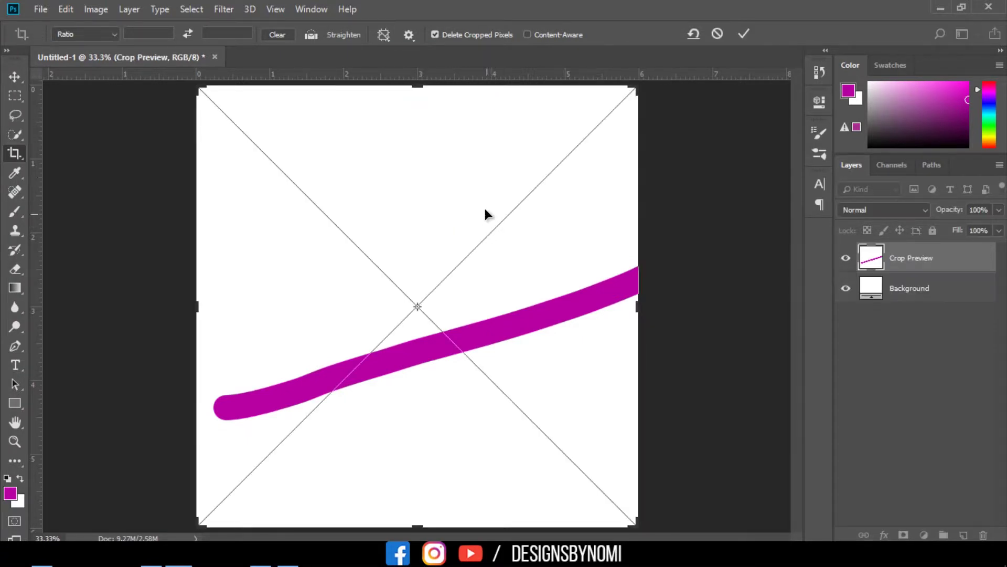
{"action": "left_click", "coordinate": [384, 34]}
{"action": "left_click", "coordinate": [407, 78]}
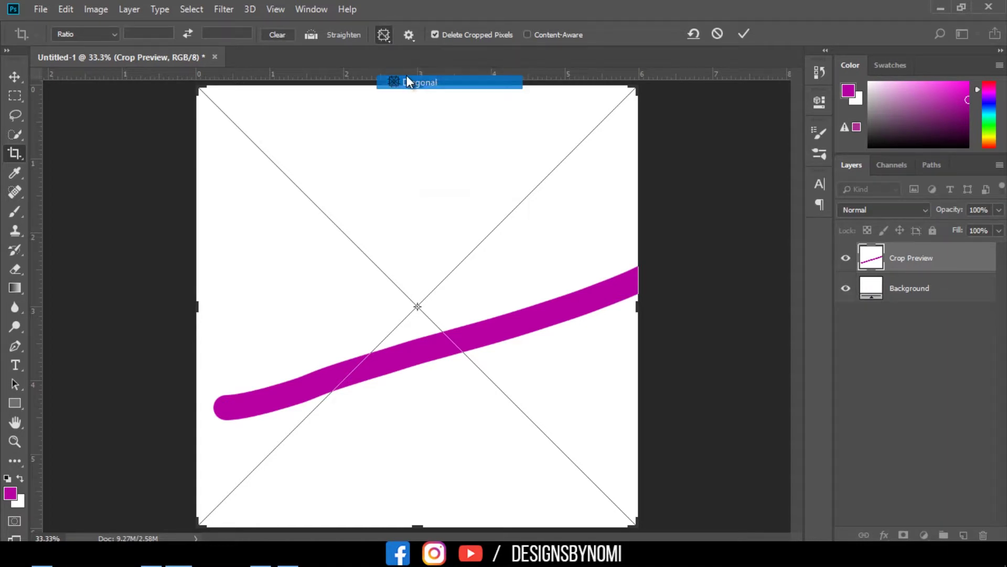
{"action": "left_click", "coordinate": [383, 35]}
{"action": "left_click", "coordinate": [411, 66]}
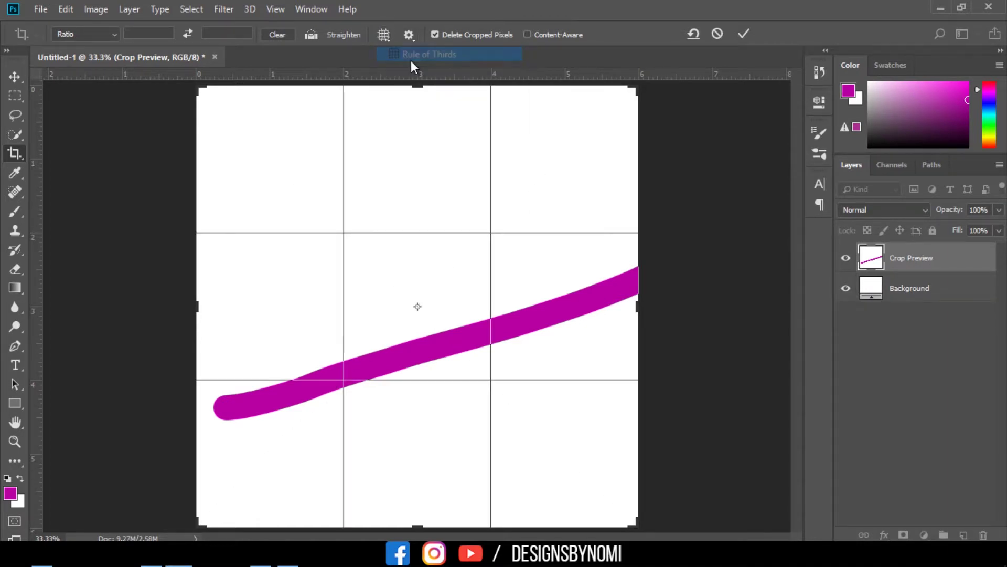
{"action": "left_click", "coordinate": [384, 35]}
{"action": "left_click", "coordinate": [423, 124]}
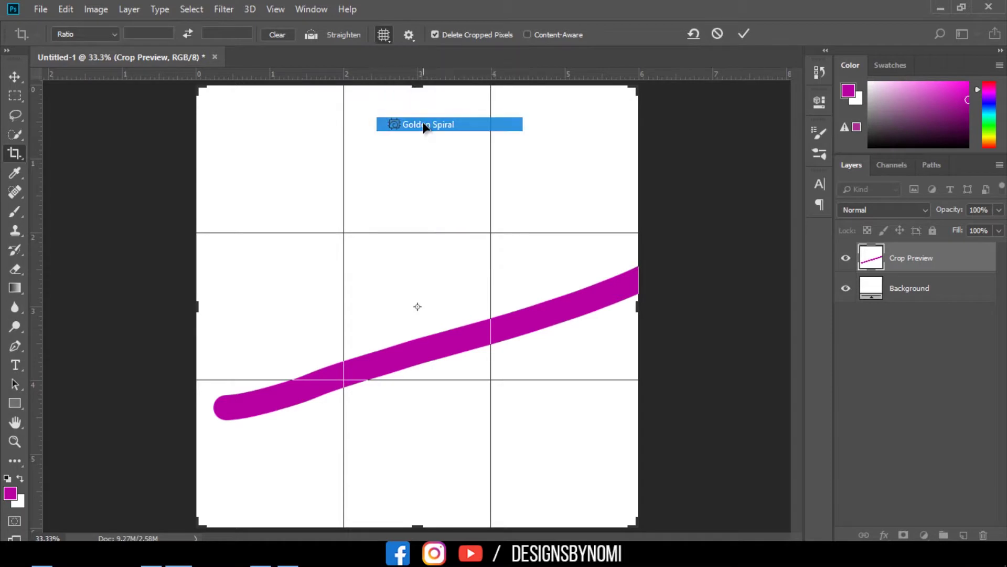
{"action": "left_click", "coordinate": [383, 35]}
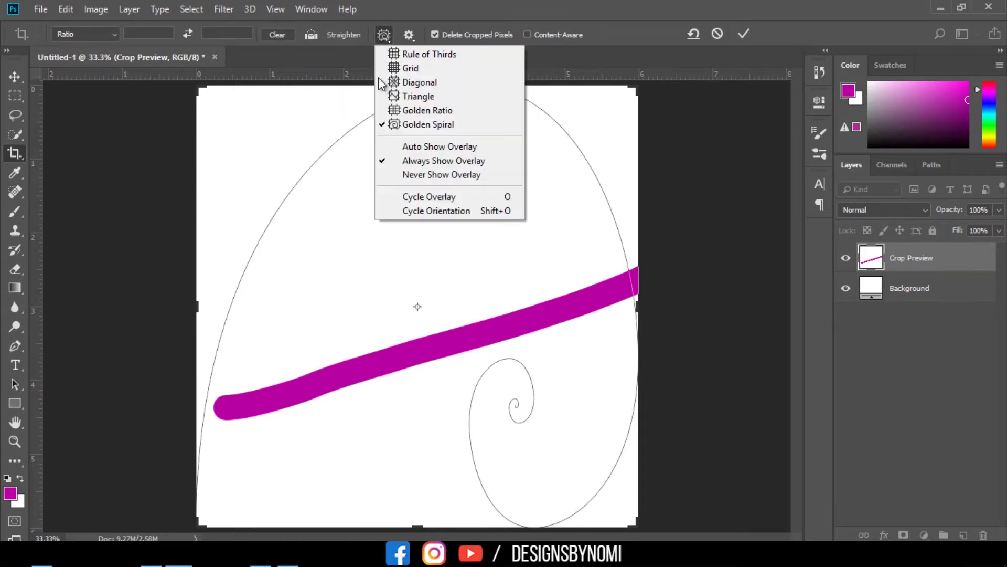
{"action": "left_click", "coordinate": [416, 111]}
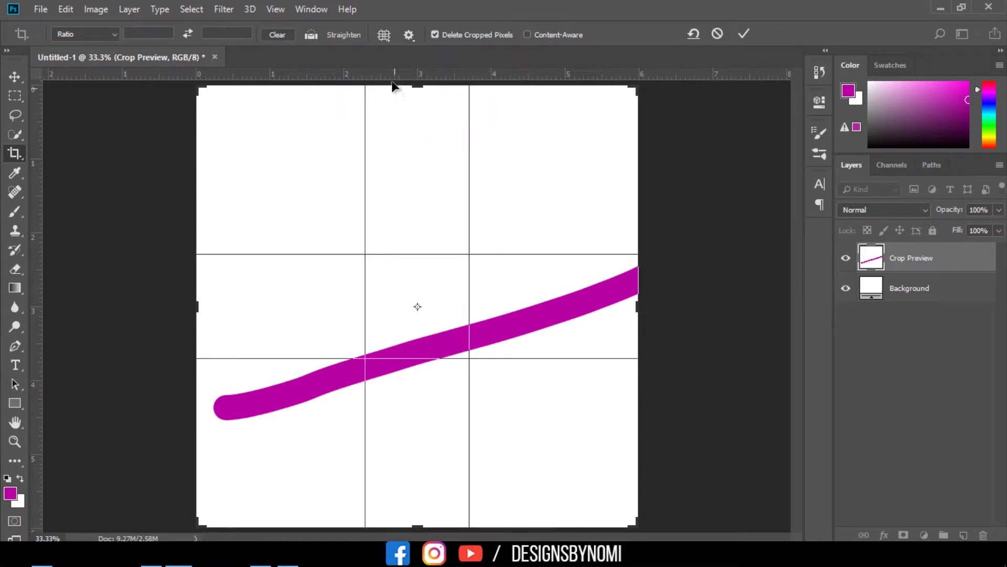
Toggle Use Classic Mode and Enable Crop Shield, then commit the full-canvas crop
{"action": "left_click", "coordinate": [409, 35]}
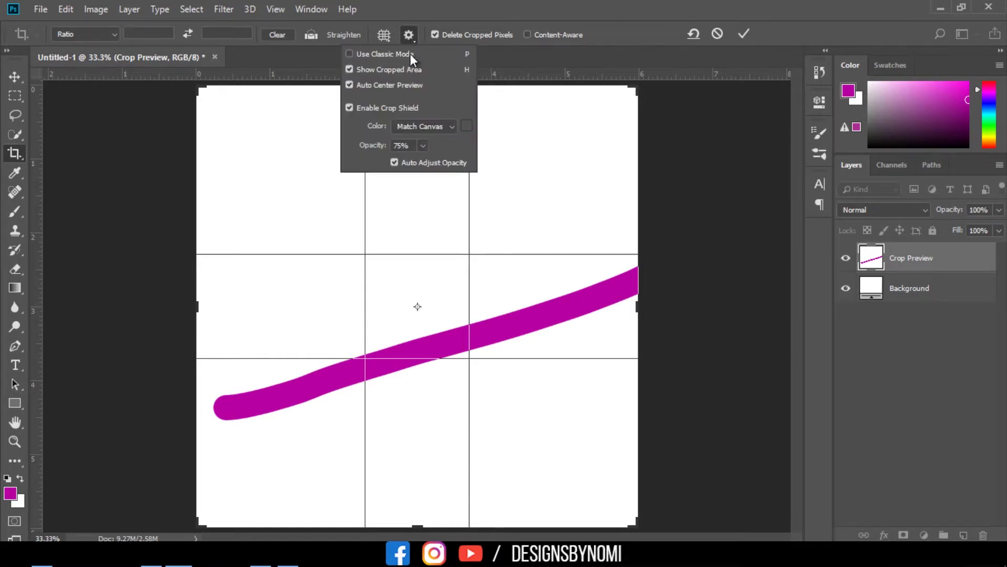
{"action": "left_click", "coordinate": [410, 53]}
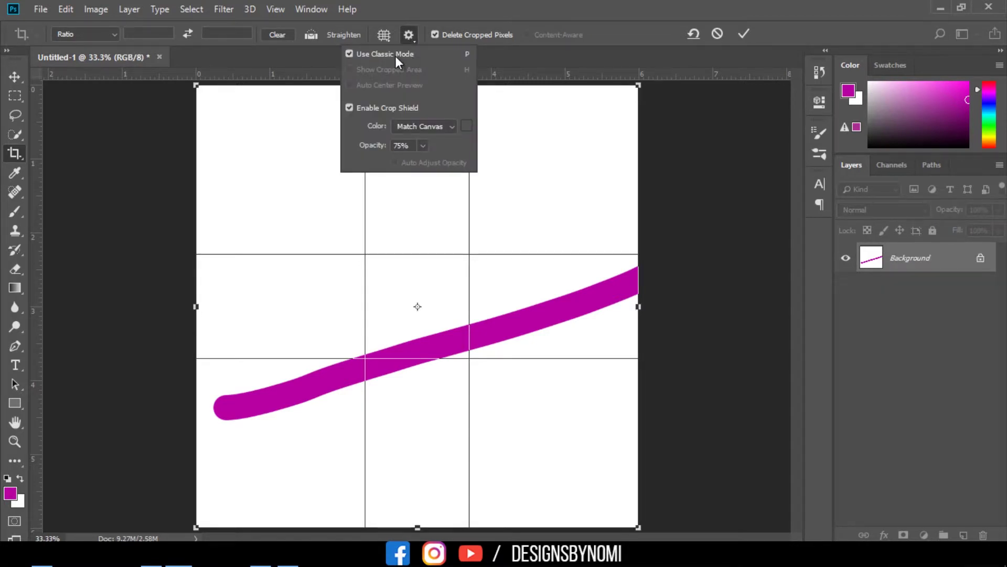
{"action": "left_click", "coordinate": [395, 54]}
{"action": "left_click", "coordinate": [395, 56]}
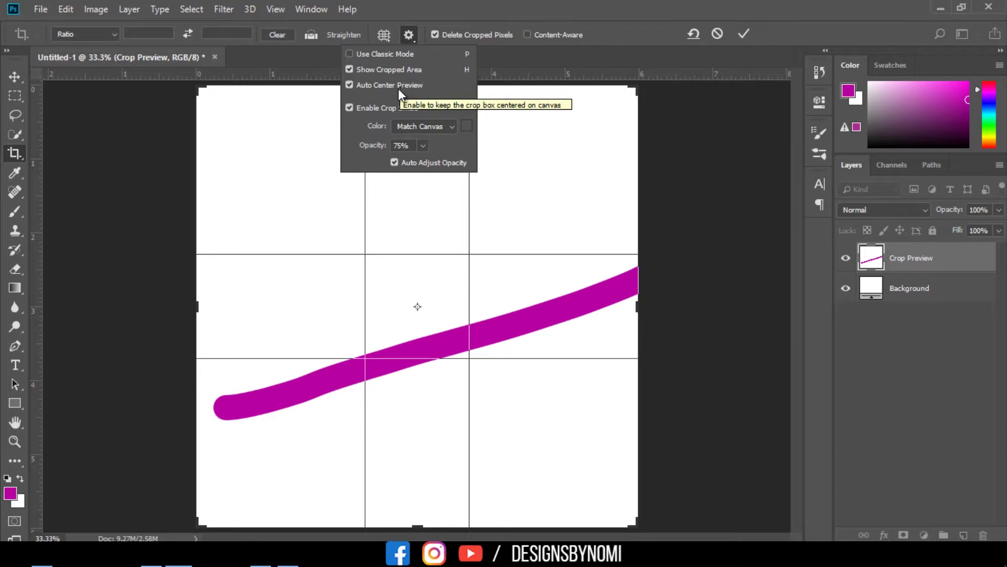
{"action": "left_click", "coordinate": [380, 107]}
{"action": "left_click", "coordinate": [380, 107]}
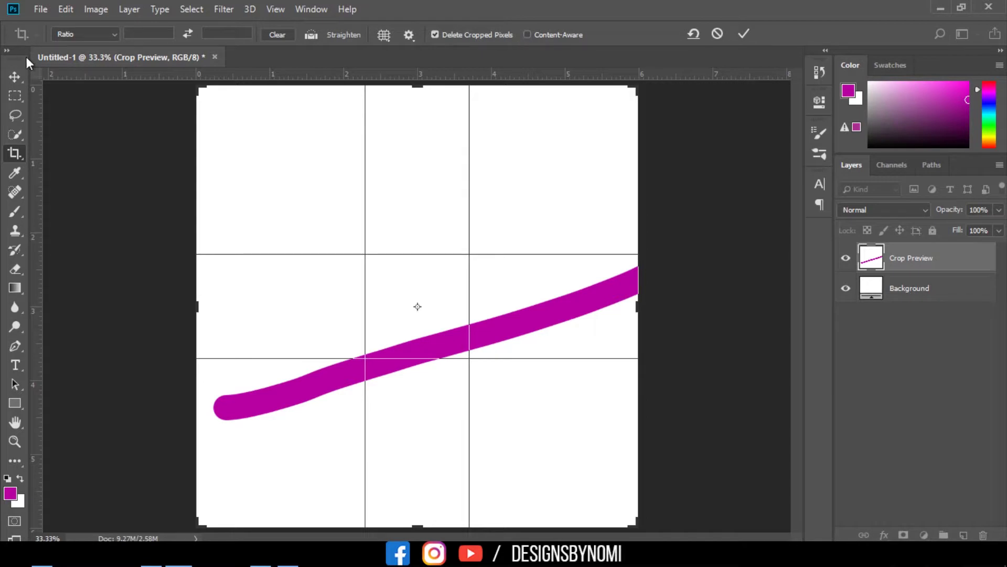
{"action": "key", "text": "Return"}
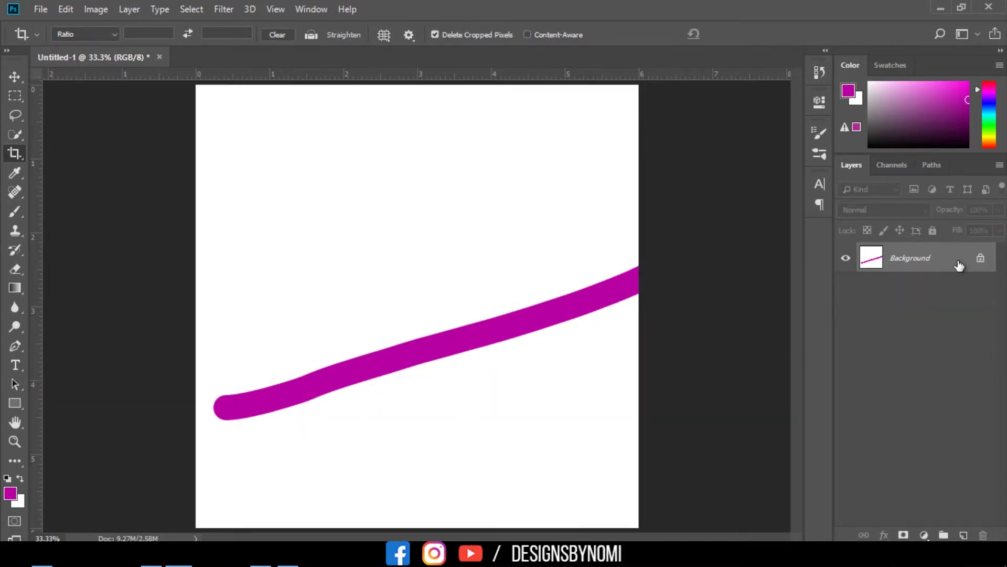
Apply a Content-Aware fill to a rectangle around the stroke's middle, then undo it
{"action": "key", "text": "m"}
{"action": "left_click_drag", "start_coordinate": [321, 279], "coordinate": [545, 406]}
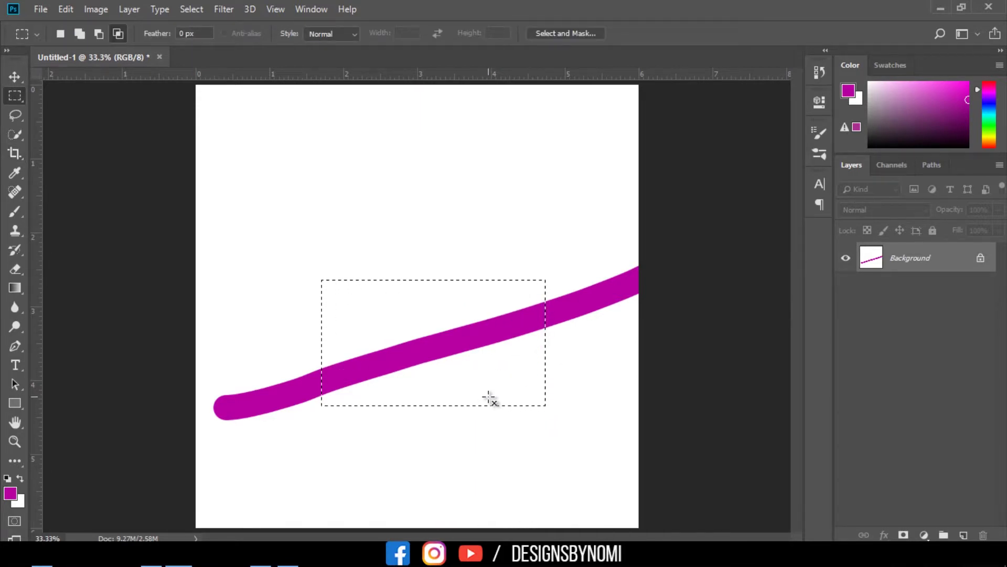
{"action": "key", "text": "i"}
{"action": "key", "text": "shift+F5"}
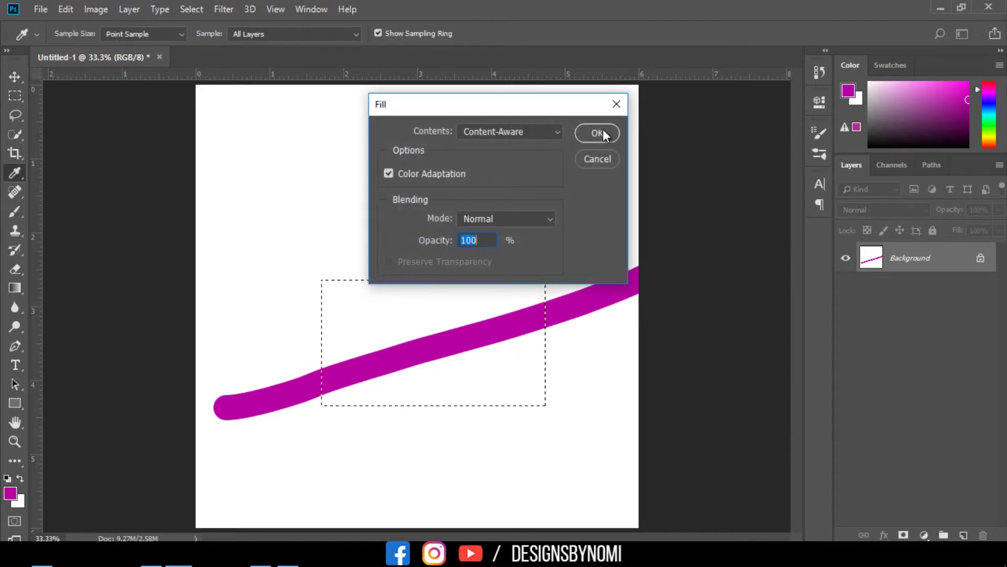
{"action": "left_click", "coordinate": [599, 133]}
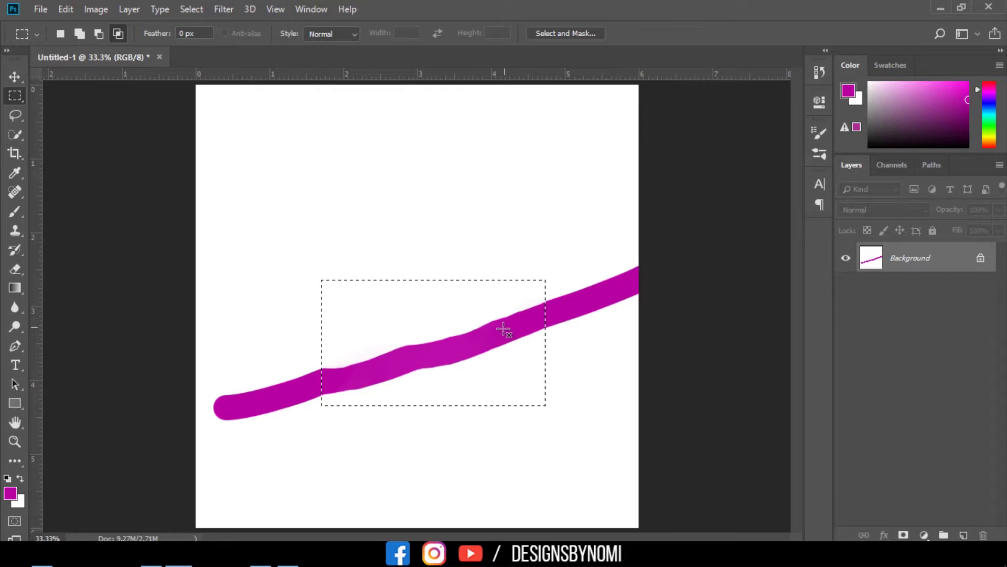
{"action": "key", "text": "ctrl+z"}
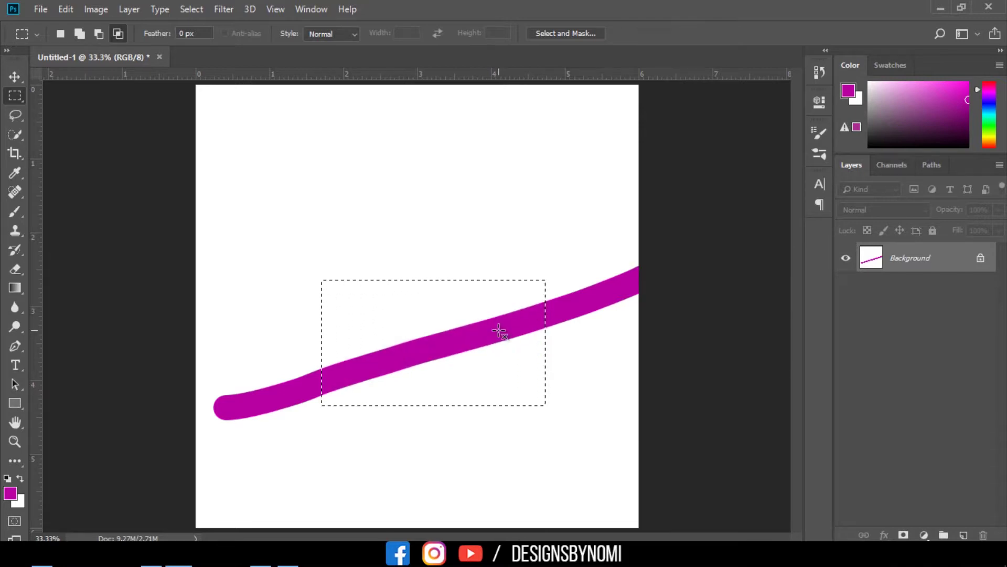
Deselect and start a new crop trimming the canvas's left and top edges
{"action": "left_click", "coordinate": [447, 265]}
{"action": "left_click", "coordinate": [62, 34]}
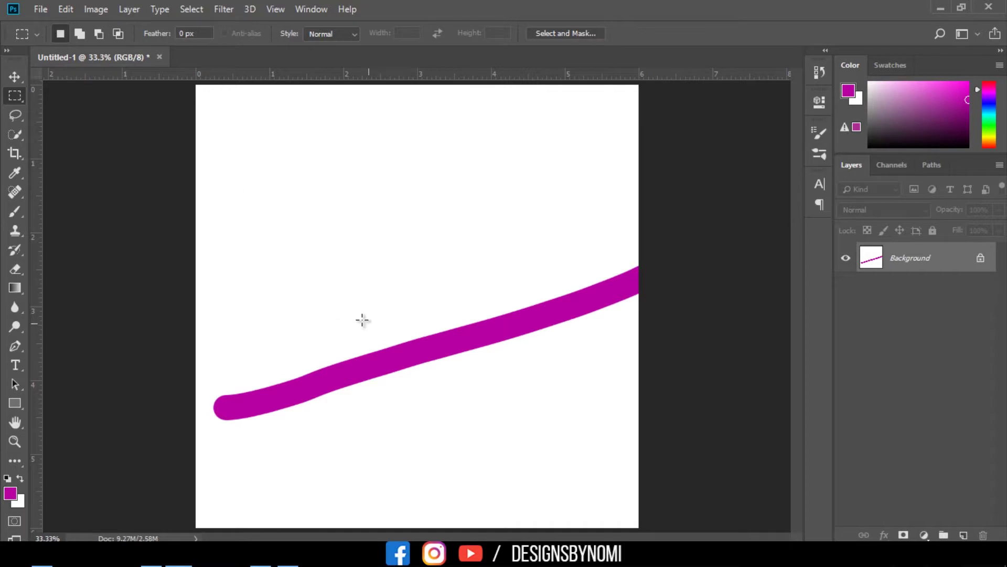
{"action": "left_click", "coordinate": [13, 156]}
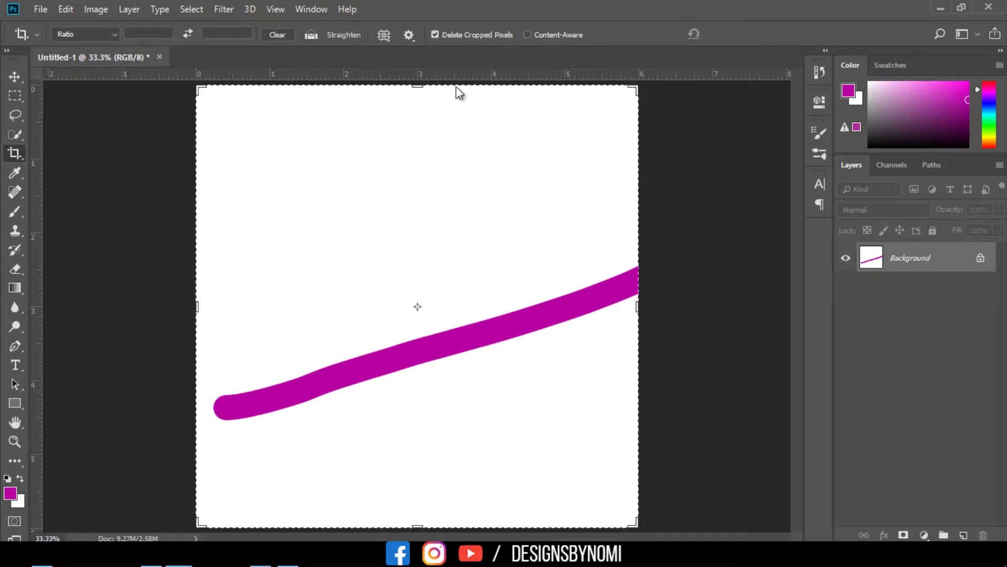
{"action": "left_click_drag", "start_coordinate": [199, 87], "coordinate": [258, 122]}
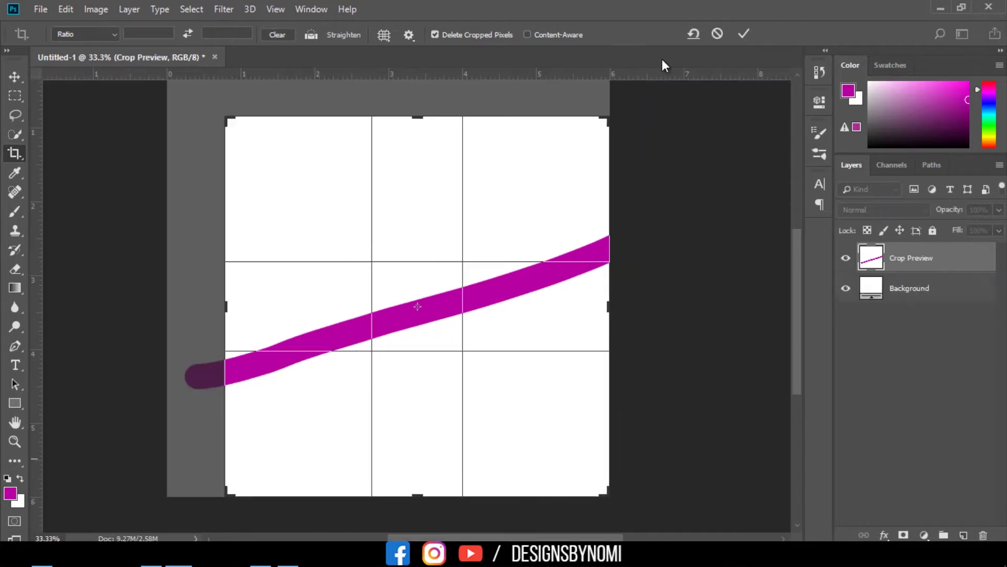
Reset and cancel the pending crop, then select the Eyedropper tool
{"action": "left_click", "coordinate": [692, 34]}
{"action": "left_click", "coordinate": [721, 33]}
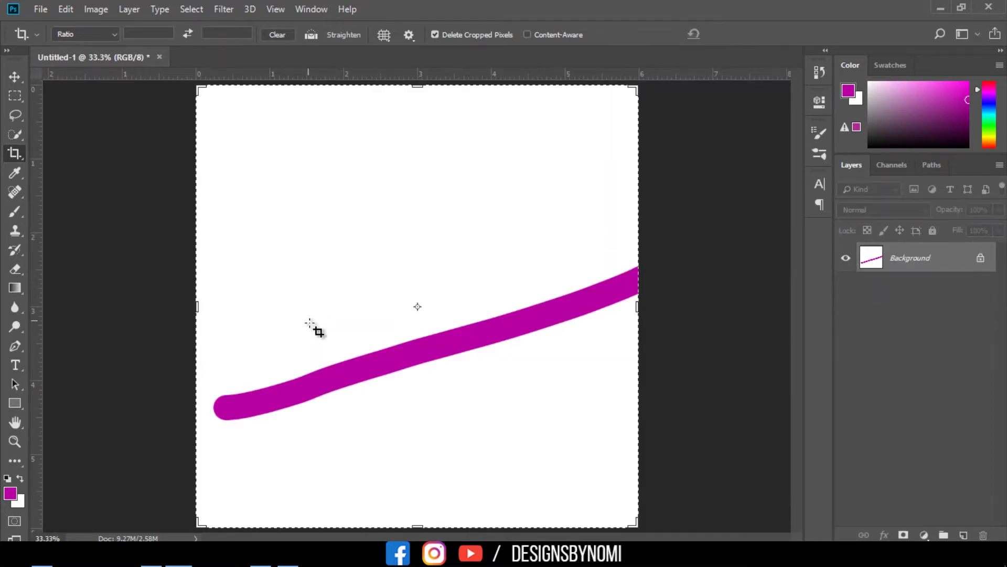
{"action": "left_click", "coordinate": [16, 179]}
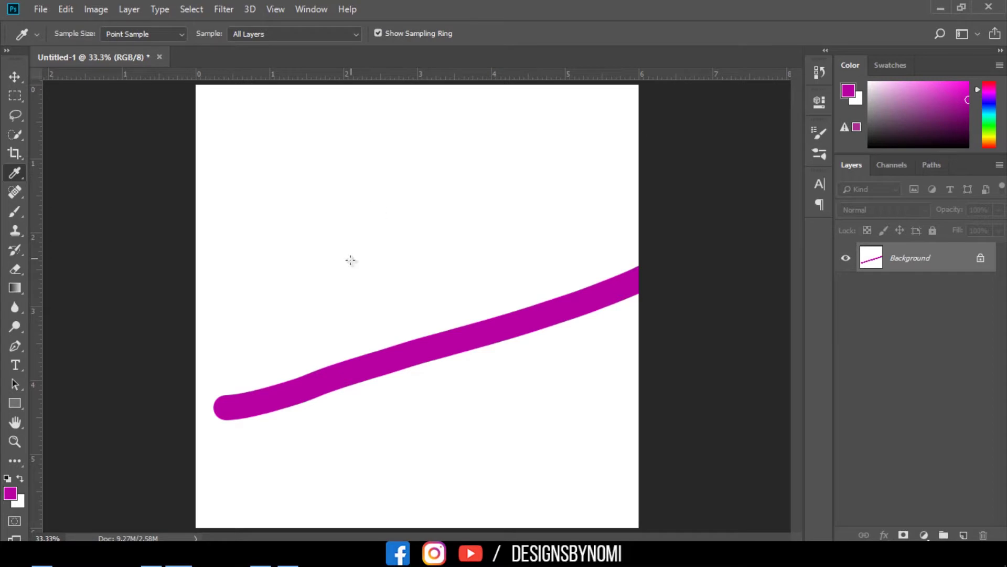
Set the Eyedropper to Point Sample size, sampling from All Layers
{"action": "key", "text": "g"}
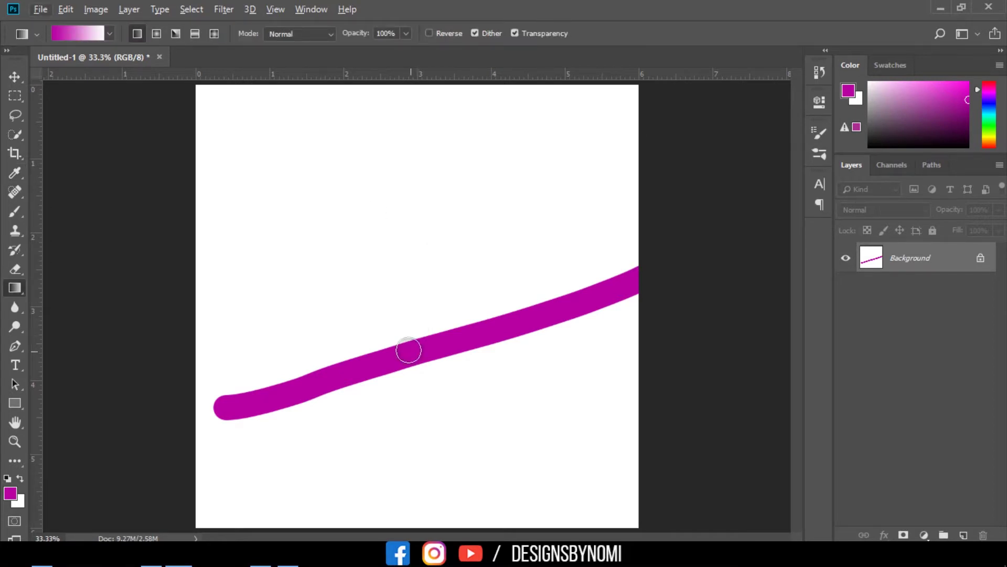
{"action": "key", "text": "b"}
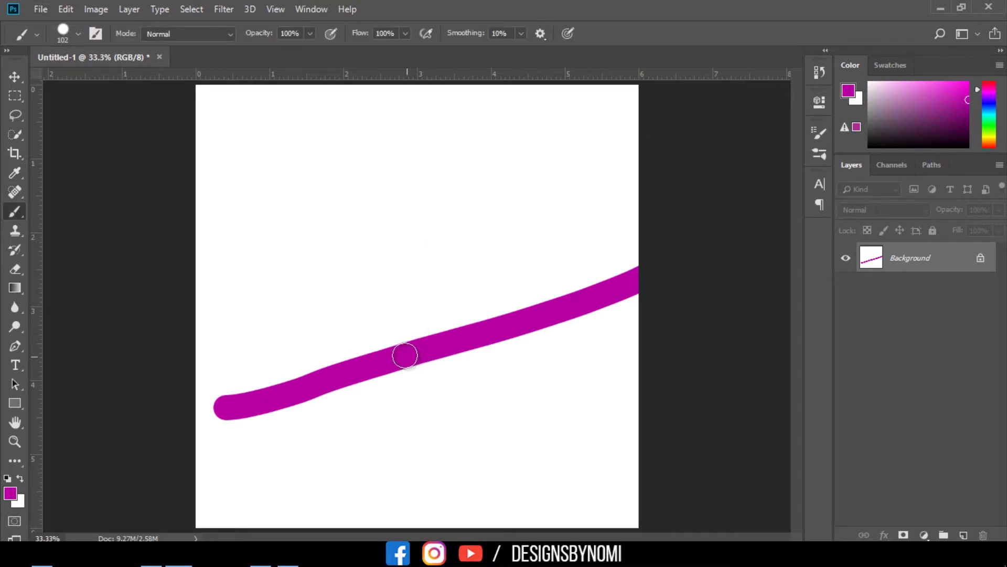
{"action": "left_click", "coordinate": [15, 172]}
{"action": "left_click", "coordinate": [181, 34]}
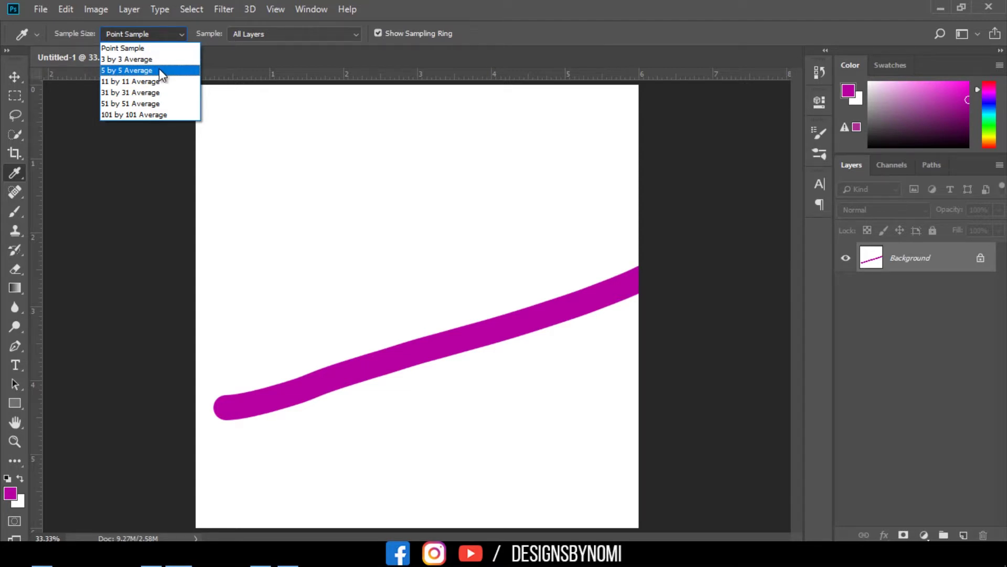
{"action": "left_click", "coordinate": [155, 48]}
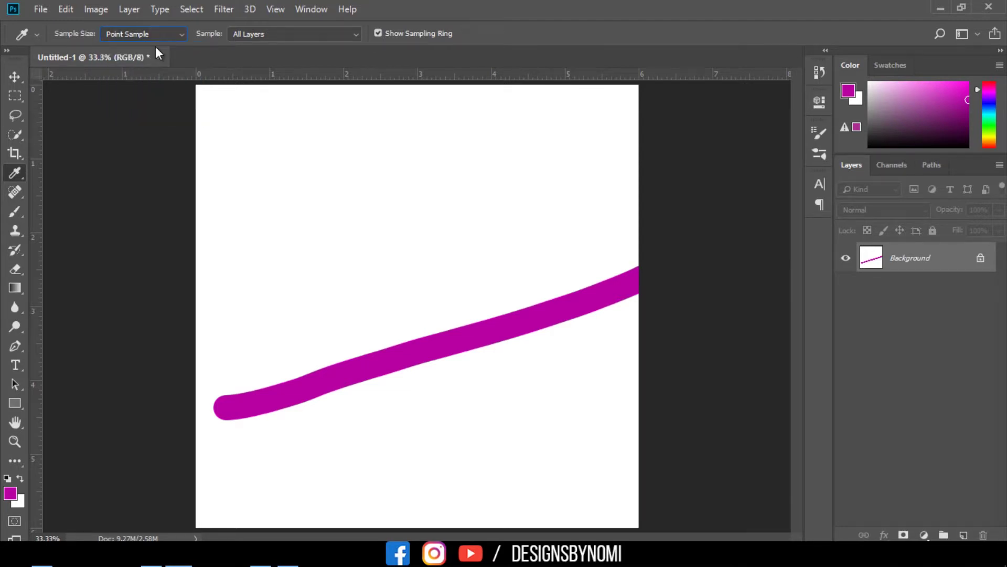
{"action": "left_click", "coordinate": [352, 35]}
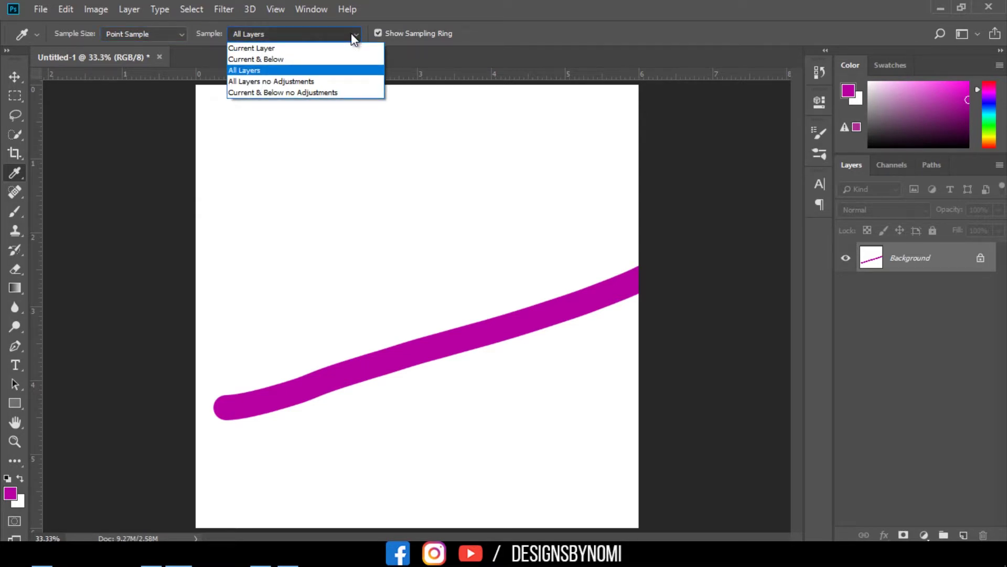
{"action": "left_click", "coordinate": [395, 34]}
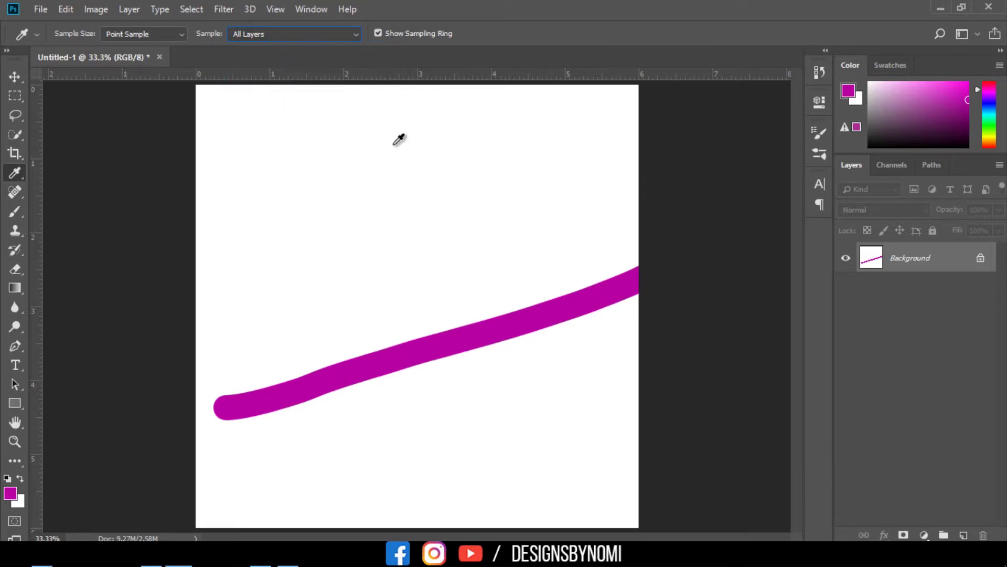
Sample colours along the magenta stroke with Show Sampling Ring turned on
{"action": "mouse_move", "coordinate": [466, 332]}
{"action": "left_mouse_down"}
{"action": "mouse_move", "coordinate": [421, 340]}
{"action": "mouse_move", "coordinate": [424, 368]}
{"action": "mouse_move", "coordinate": [411, 329]}
{"action": "mouse_move", "coordinate": [443, 243]}
{"action": "mouse_move", "coordinate": [436, 221]}
{"action": "mouse_move", "coordinate": [427, 330]}
{"action": "mouse_move", "coordinate": [419, 294]}
{"action": "left_mouse_up"}
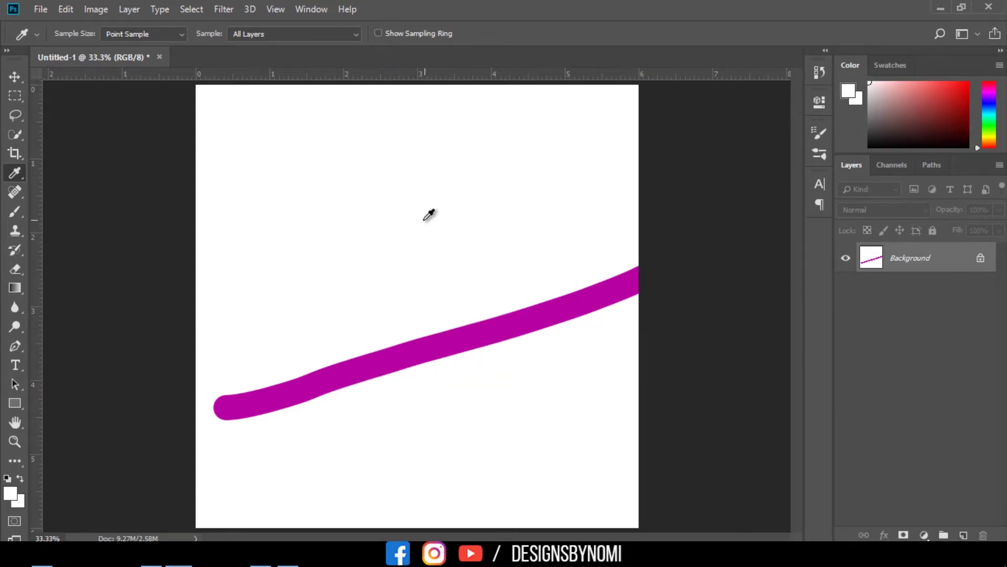
{"action": "left_click_drag", "start_coordinate": [411, 344], "coordinate": [393, 335]}
{"action": "mouse_move", "coordinate": [446, 356]}
{"action": "left_mouse_down"}
{"action": "mouse_move", "coordinate": [398, 319]}
{"action": "mouse_move", "coordinate": [204, 331]}
{"action": "mouse_move", "coordinate": [128, 316]}
{"action": "mouse_move", "coordinate": [595, 257]}
{"action": "left_mouse_up"}
{"action": "left_click", "coordinate": [591, 286]}
{"action": "left_click", "coordinate": [402, 33]}
{"action": "mouse_move", "coordinate": [441, 227]}
{"action": "left_mouse_down"}
{"action": "mouse_move", "coordinate": [449, 332]}
{"action": "mouse_move", "coordinate": [428, 246]}
{"action": "mouse_move", "coordinate": [452, 322]}
{"action": "left_mouse_up"}
Paint light red, dark grey and brown brush strokes, then sample the canvas with the Eyedropper
{"action": "left_click", "coordinate": [934, 92]}
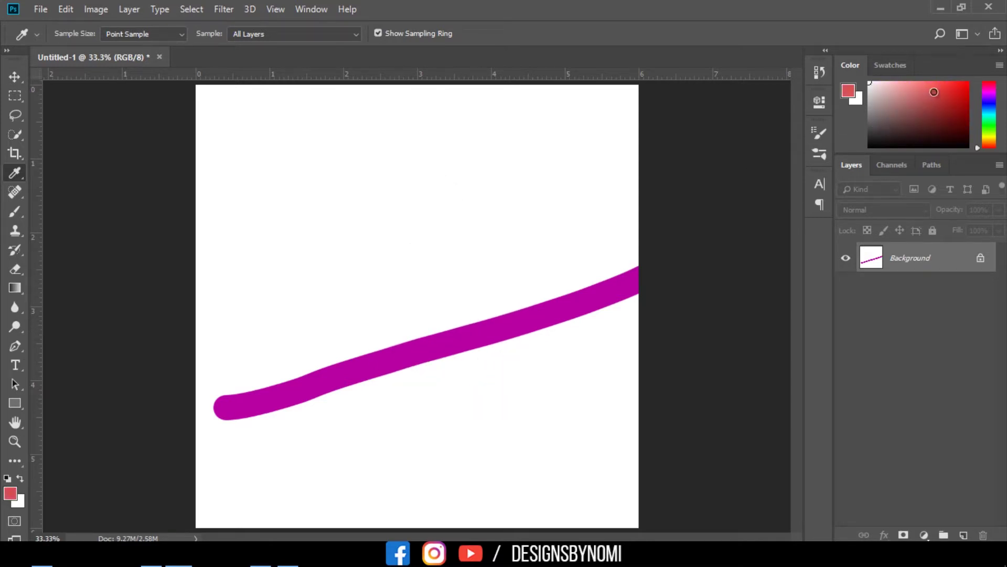
{"action": "left_click", "coordinate": [13, 212]}
{"action": "mouse_move", "coordinate": [317, 230]}
{"action": "left_mouse_down"}
{"action": "mouse_move", "coordinate": [507, 331]}
{"action": "mouse_move", "coordinate": [397, 455]}
{"action": "left_mouse_up"}
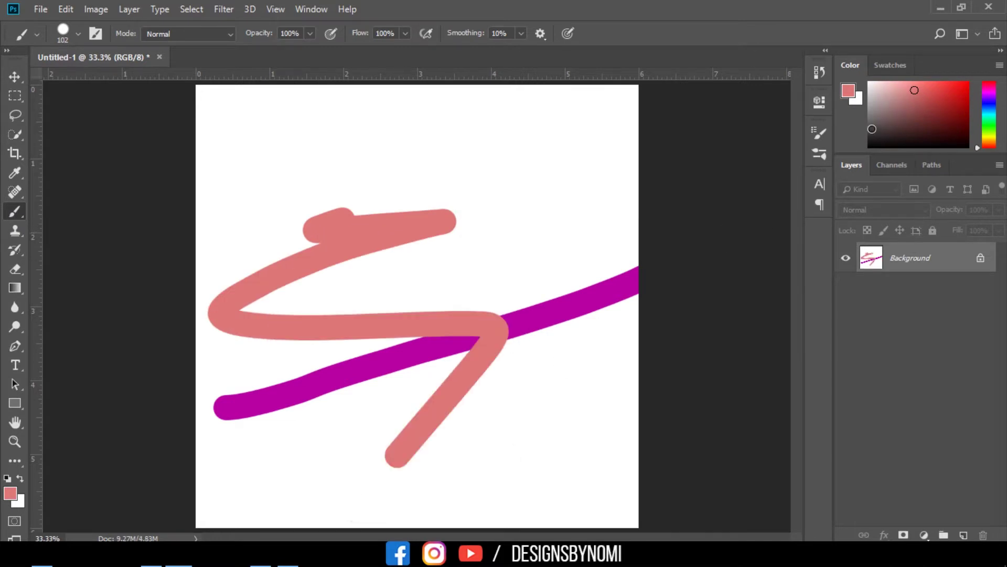
{"action": "left_click", "coordinate": [873, 143]}
{"action": "left_click_drag", "start_coordinate": [331, 126], "coordinate": [345, 391]}
{"action": "mouse_move", "coordinate": [496, 194]}
{"action": "left_mouse_down"}
{"action": "mouse_move", "coordinate": [502, 363]}
{"action": "mouse_move", "coordinate": [467, 432]}
{"action": "left_mouse_up"}
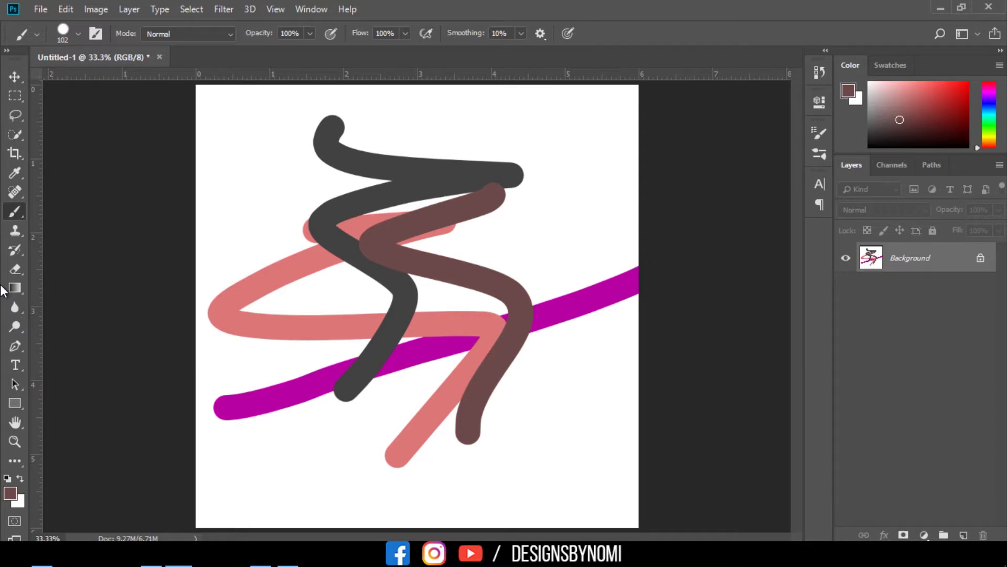
{"action": "left_click", "coordinate": [14, 172]}
{"action": "mouse_move", "coordinate": [338, 135]}
{"action": "left_mouse_down"}
{"action": "mouse_move", "coordinate": [407, 246]}
{"action": "mouse_move", "coordinate": [479, 288]}
{"action": "mouse_move", "coordinate": [356, 396]}
{"action": "mouse_move", "coordinate": [360, 376]}
{"action": "mouse_move", "coordinate": [370, 391]}
{"action": "left_mouse_up"}
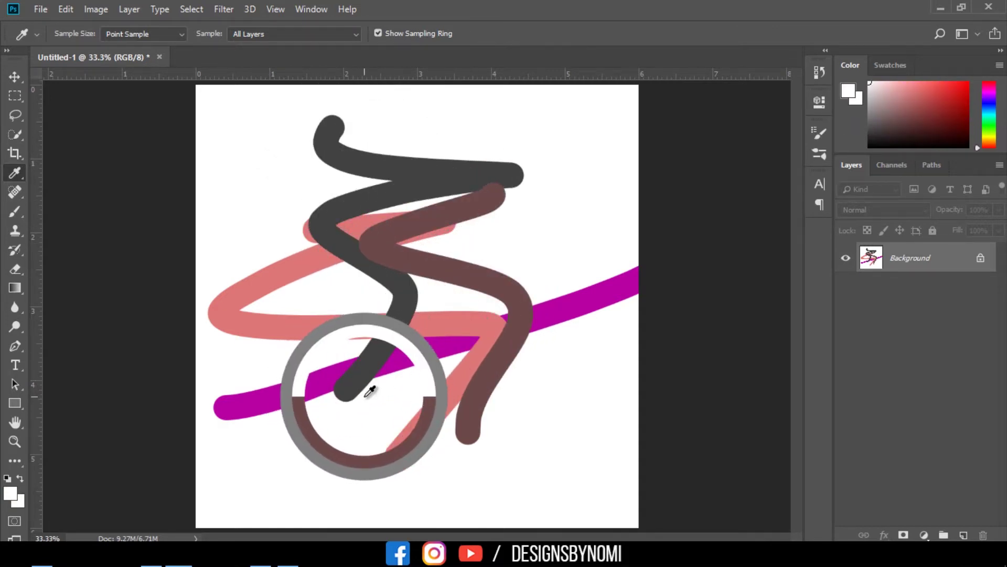
Sample white from the blank canvas with the Eyedropper as the painting colour
{"action": "mouse_move", "coordinate": [370, 391]}
{"action": "left_mouse_down"}
{"action": "mouse_move", "coordinate": [483, 106]}
{"action": "mouse_move", "coordinate": [467, 108]}
{"action": "left_mouse_up"}
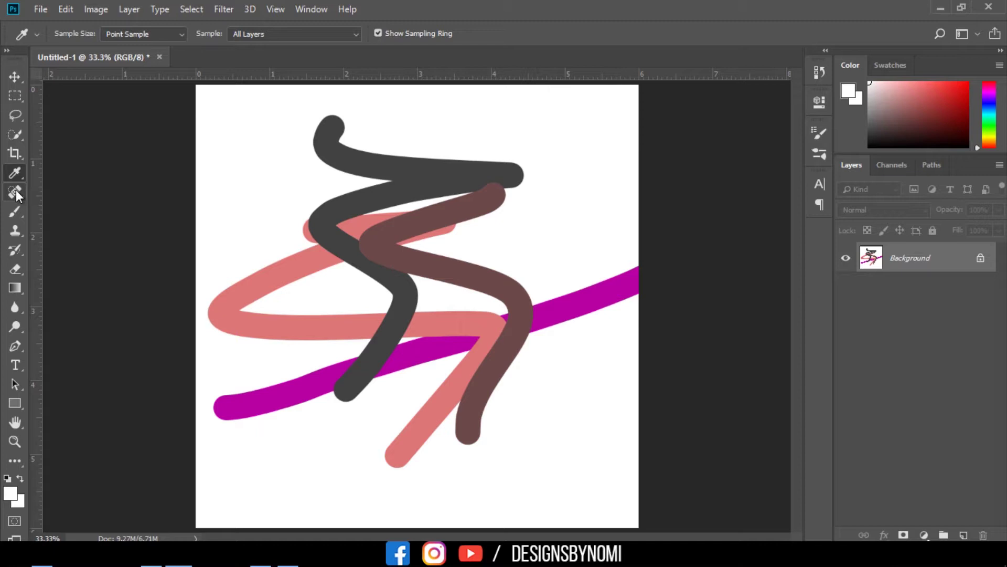
Spot-heal the top of the grey stroke and brush white over part of the pink stroke
{"action": "left_click", "coordinate": [15, 192]}
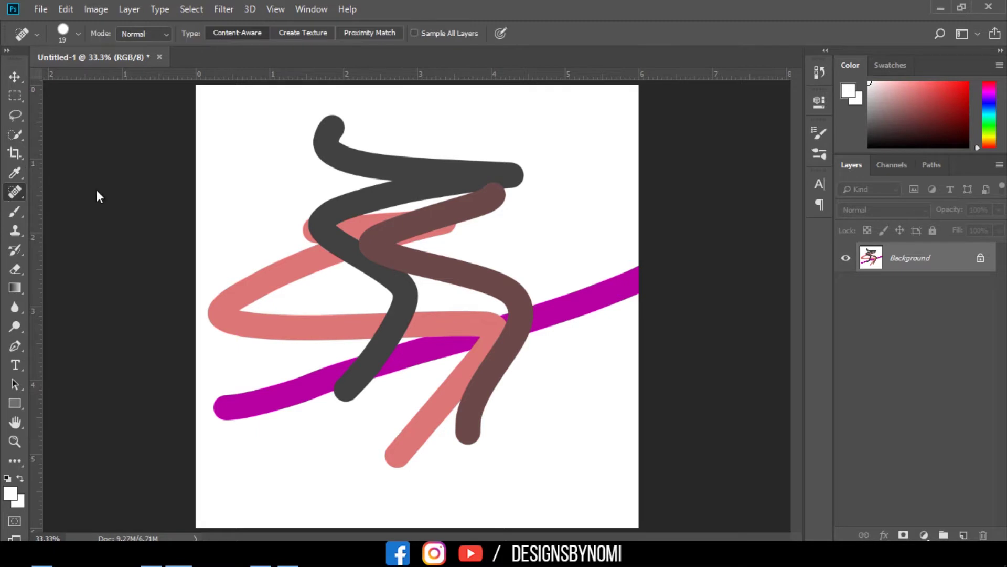
{"action": "mouse_move", "coordinate": [305, 150]}
{"action": "left_mouse_down"}
{"action": "mouse_move", "coordinate": [365, 142]}
{"action": "mouse_move", "coordinate": [340, 158]}
{"action": "left_mouse_up"}
{"action": "left_click", "coordinate": [13, 210]}
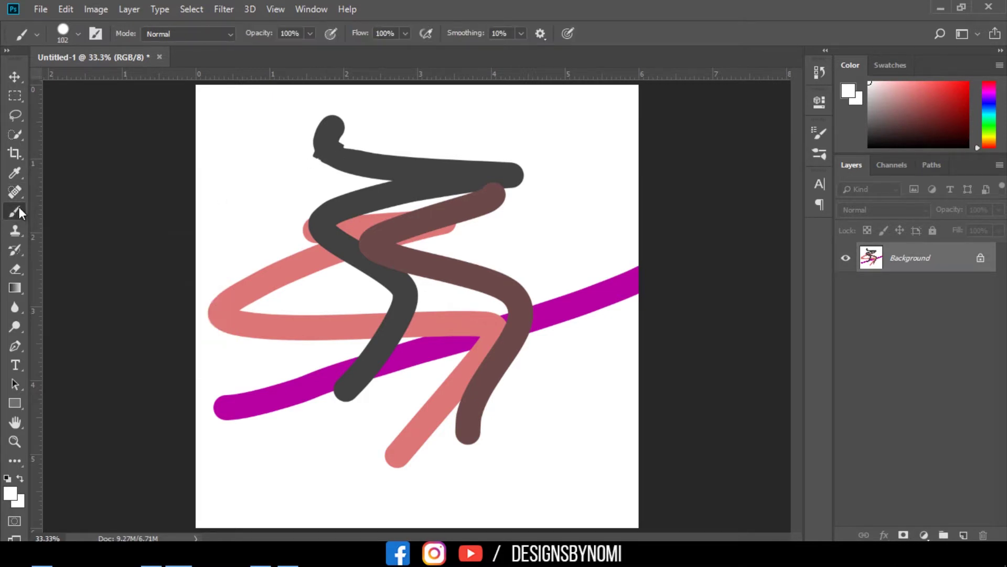
{"action": "left_click_drag", "start_coordinate": [362, 257], "coordinate": [283, 314]}
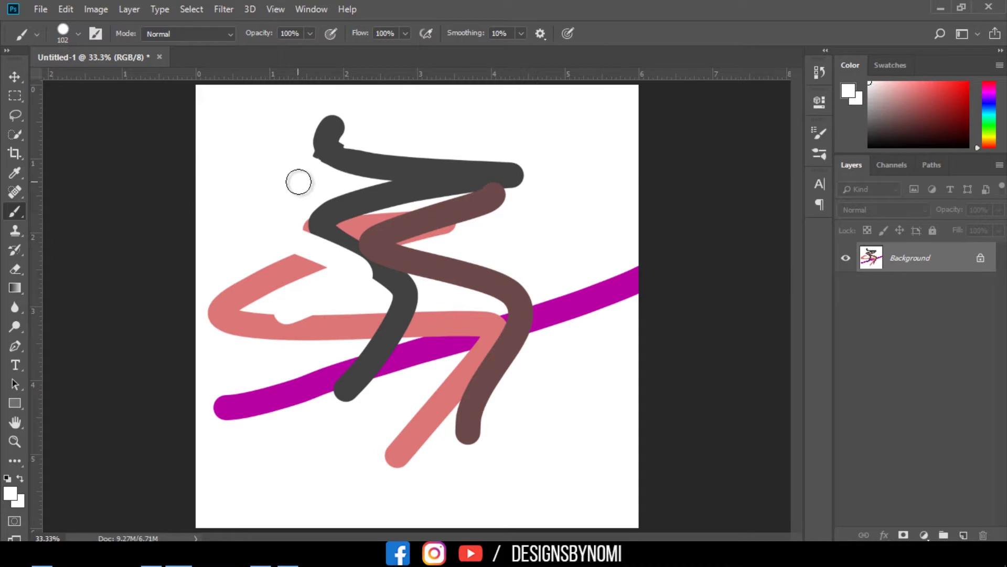
Reset to black, paint a large black zigzag, and pick the soft round pressure brush
{"action": "key", "text": "d"}
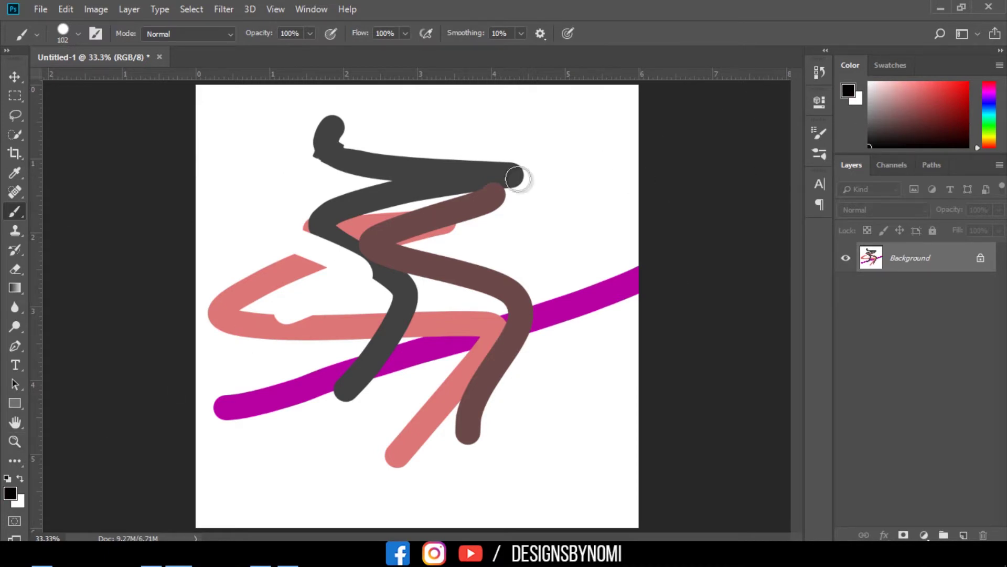
{"action": "left_click_drag", "start_coordinate": [386, 135], "coordinate": [344, 139]}
{"action": "mouse_move", "coordinate": [516, 159]}
{"action": "left_mouse_down"}
{"action": "mouse_move", "coordinate": [405, 463]}
{"action": "mouse_move", "coordinate": [389, 281]}
{"action": "mouse_move", "coordinate": [399, 362]}
{"action": "left_mouse_up"}
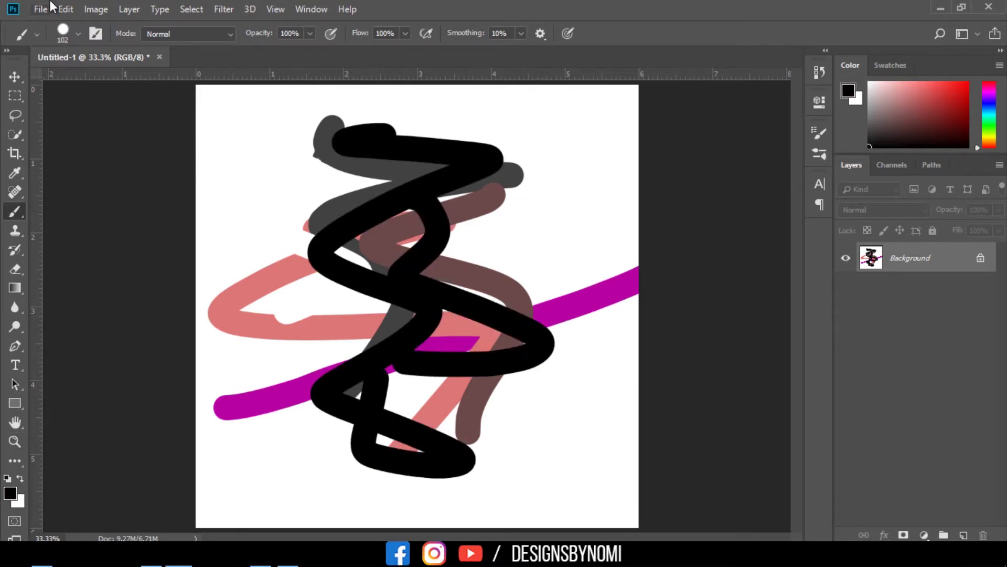
{"action": "left_click", "coordinate": [79, 35]}
{"action": "left_click", "coordinate": [104, 182]}
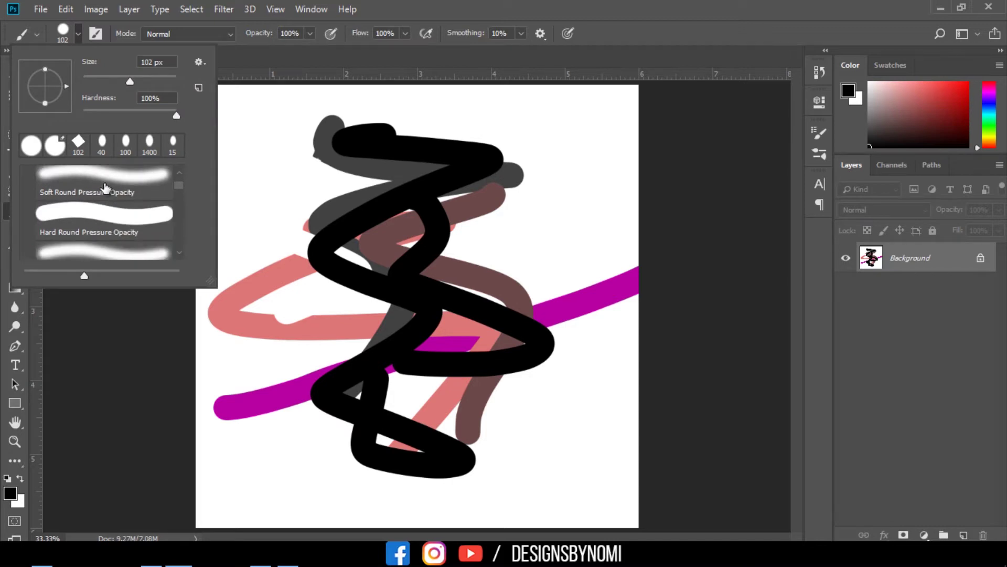
Paint a soft black zigzag, then two hard black strokes with a Hard Round brush
{"action": "left_click_drag", "start_coordinate": [322, 173], "coordinate": [369, 342]}
{"action": "left_click", "coordinate": [77, 34]}
{"action": "scroll", "coordinate": [126, 215], "scroll_direction": "down", "scroll_amount": 2}
{"action": "left_click", "coordinate": [121, 205]}
{"action": "left_click_drag", "start_coordinate": [301, 174], "coordinate": [368, 309]}
{"action": "left_click_drag", "start_coordinate": [326, 477], "coordinate": [365, 315]}
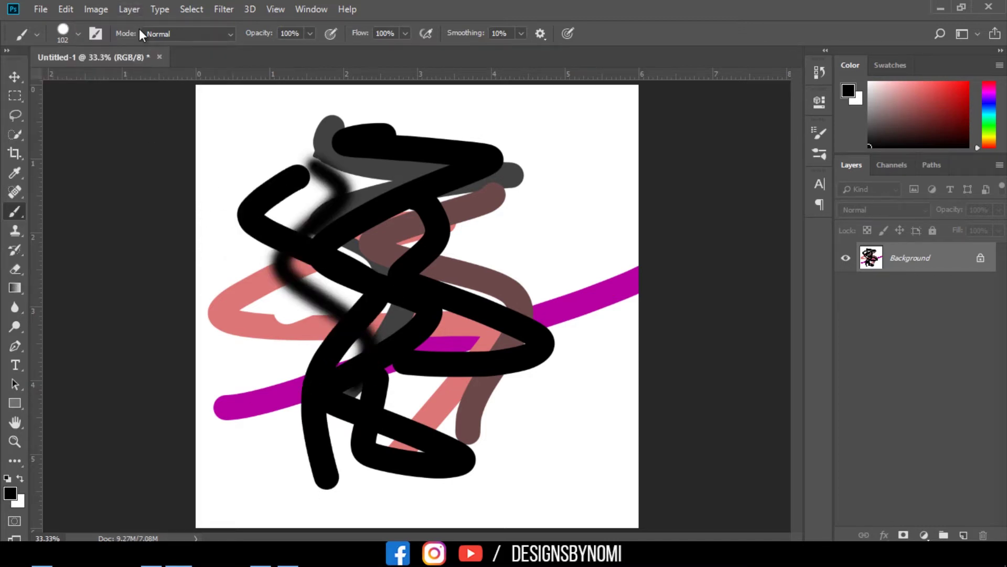
Draw a thin line down the left with a Dry Media pastel brush
{"action": "left_click", "coordinate": [77, 34]}
{"action": "scroll", "coordinate": [100, 197], "scroll_direction": "up", "scroll_amount": 1}
{"action": "scroll", "coordinate": [100, 197], "scroll_direction": "down", "scroll_amount": 2}
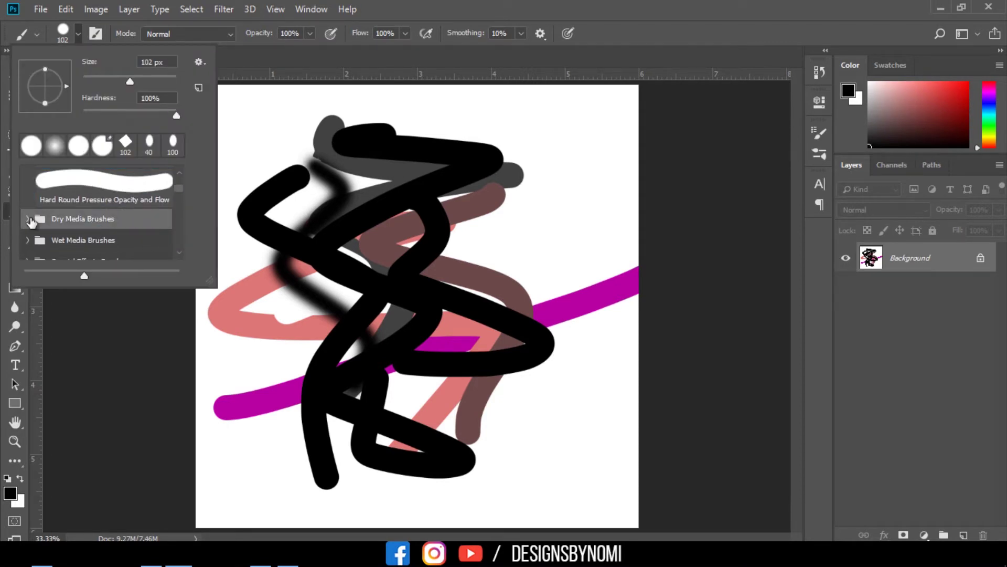
{"action": "left_click", "coordinate": [29, 219]}
{"action": "left_click", "coordinate": [94, 195]}
{"action": "left_click_drag", "start_coordinate": [289, 129], "coordinate": [260, 360]}
{"action": "left_click_drag", "start_coordinate": [241, 418], "coordinate": [231, 428]}
Paint textured charcoal zigzags and dabs at the top left and upper right with the large charcoal brush
{"action": "left_click", "coordinate": [78, 34]}
{"action": "scroll", "coordinate": [76, 220], "scroll_direction": "down", "scroll_amount": 1}
{"action": "scroll", "coordinate": [76, 220], "scroll_direction": "down", "scroll_amount": 2}
{"action": "left_click", "coordinate": [70, 247]}
{"action": "left_click_drag", "start_coordinate": [243, 109], "coordinate": [394, 375]}
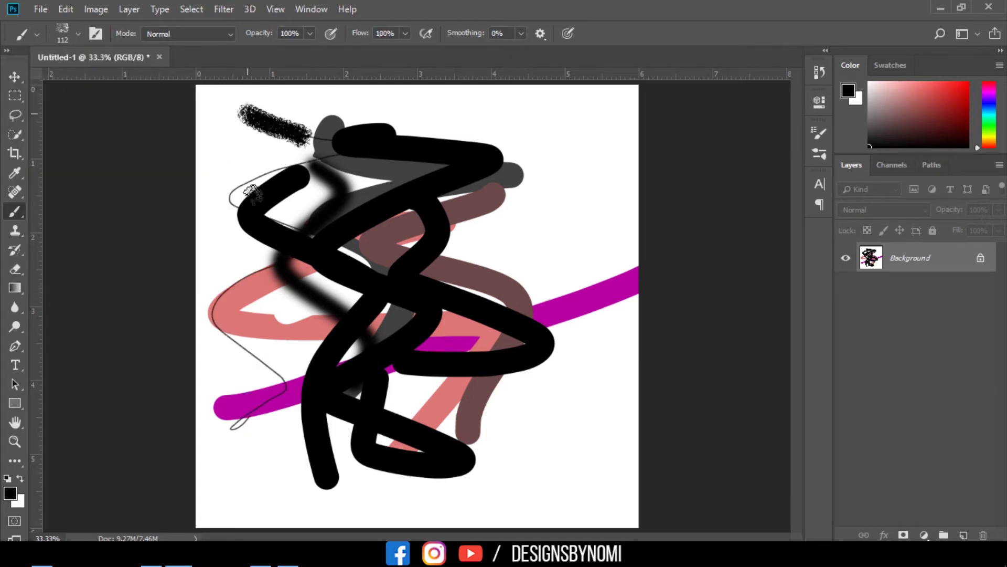
{"action": "left_click", "coordinate": [537, 147]}
{"action": "left_click_drag", "start_coordinate": [561, 181], "coordinate": [548, 291]}
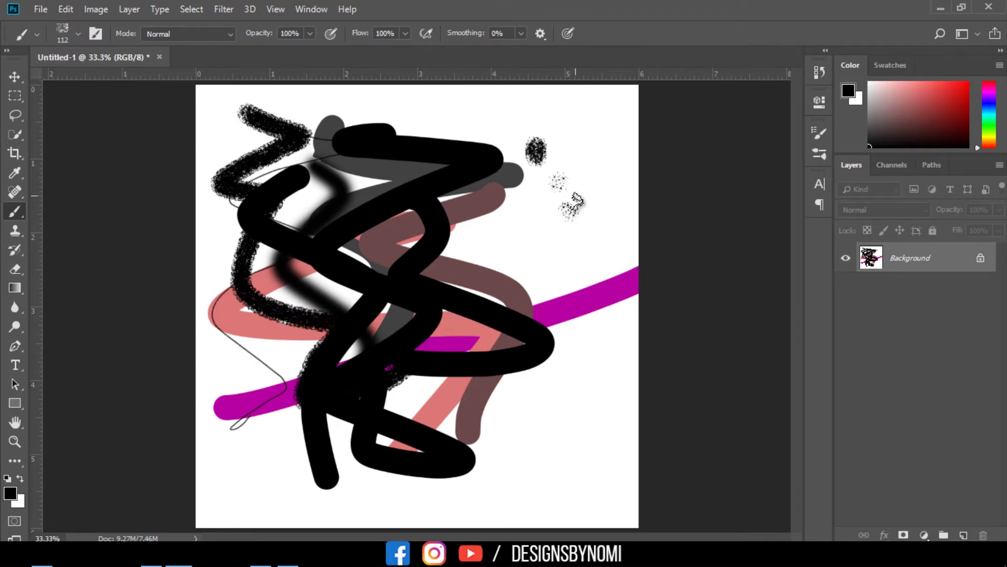
{"action": "left_click_drag", "start_coordinate": [536, 224], "coordinate": [541, 240]}
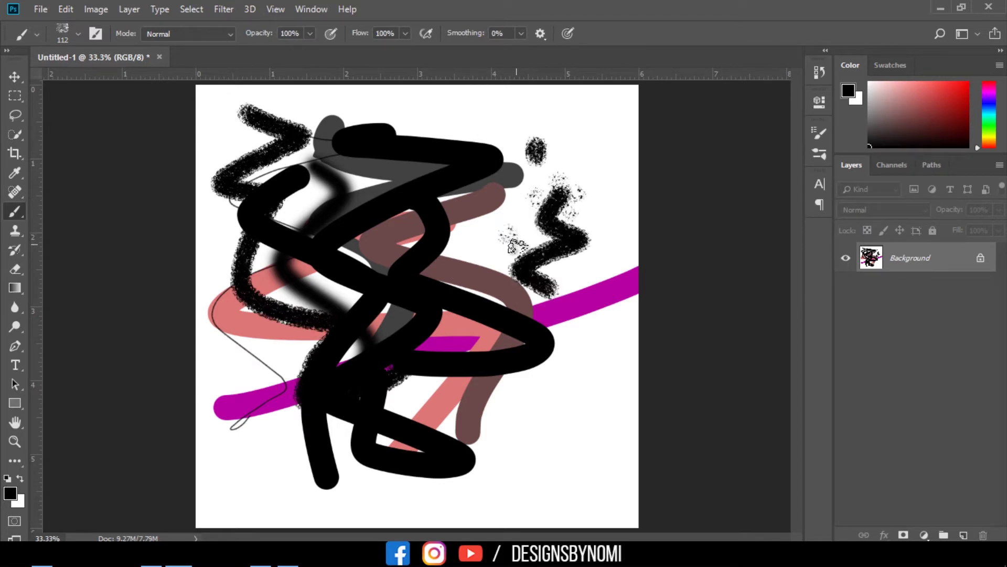
{"action": "mouse_move", "coordinate": [550, 121]}
{"action": "left_mouse_down"}
{"action": "mouse_move", "coordinate": [603, 179]}
{"action": "mouse_move", "coordinate": [454, 488]}
{"action": "left_mouse_up"}
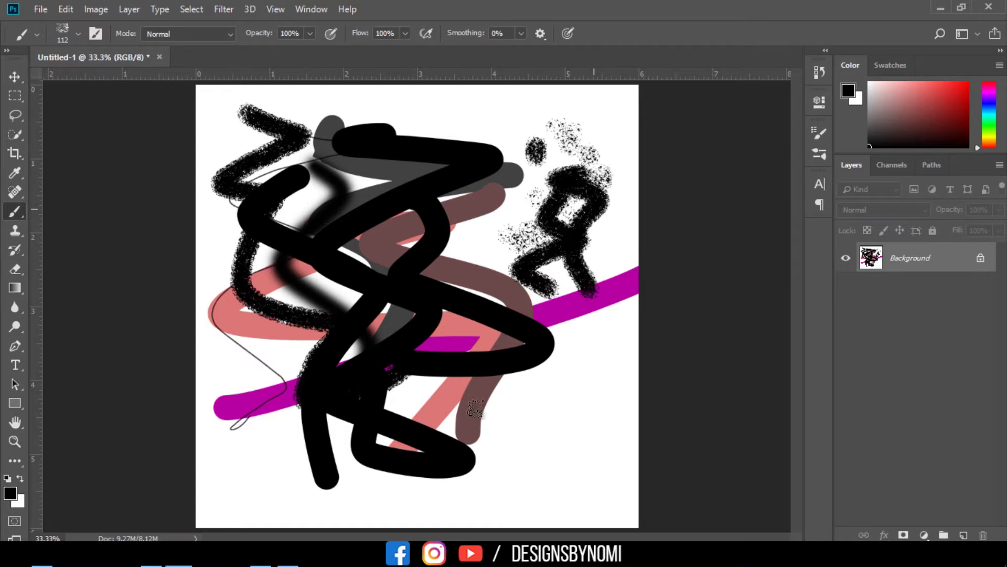
Try Dissolve, then paint Color Burn strokes darkening stripes across the magenta band
{"action": "left_click", "coordinate": [233, 33]}
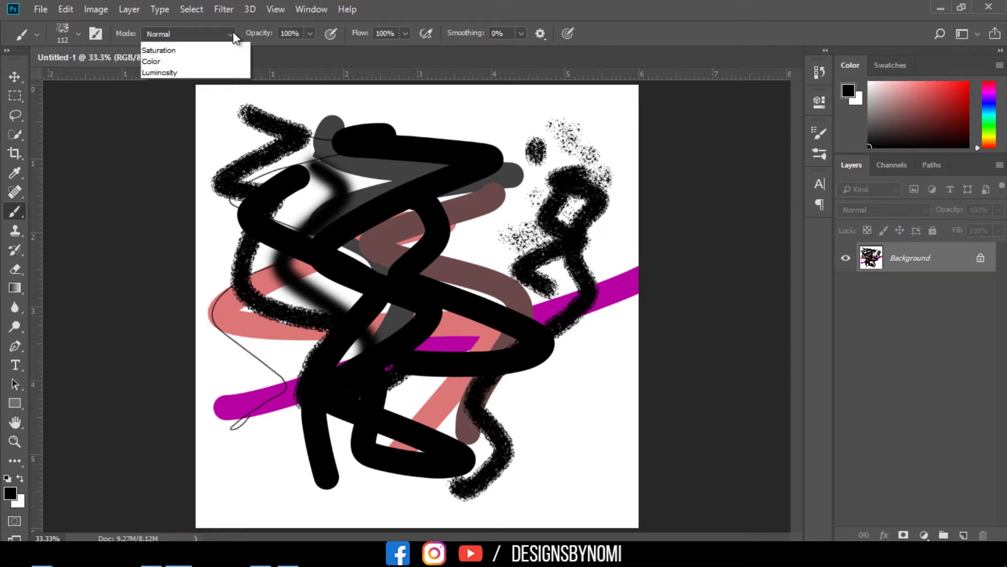
{"action": "left_click", "coordinate": [184, 62]}
{"action": "key", "text": "Down"}
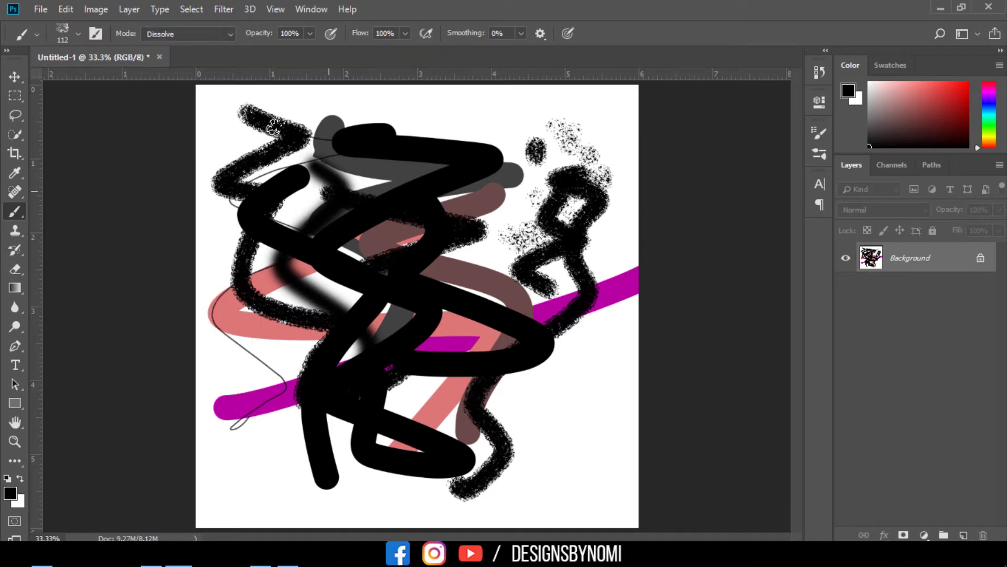
{"action": "left_click", "coordinate": [231, 35]}
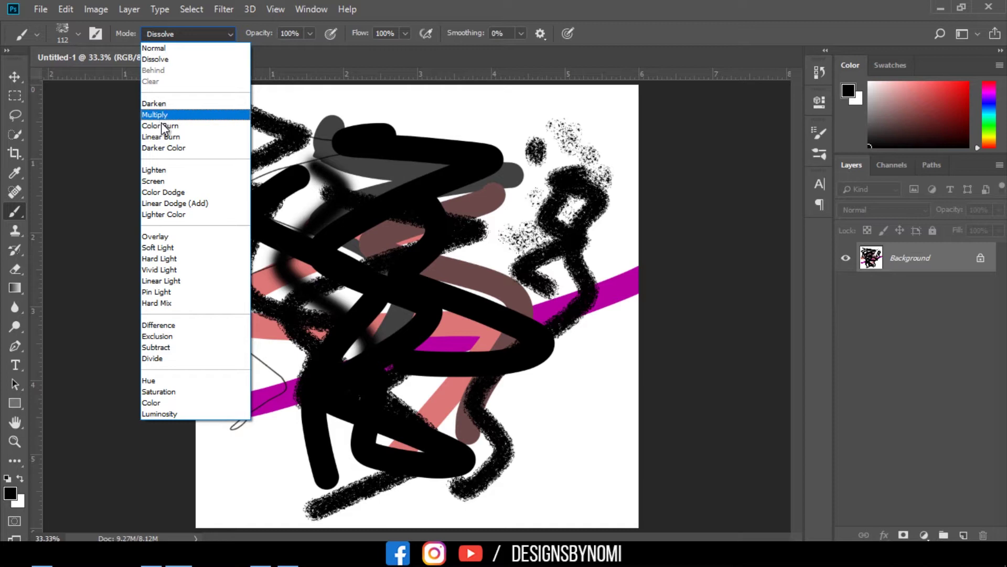
{"action": "left_click", "coordinate": [176, 125]}
{"action": "left_click_drag", "start_coordinate": [312, 152], "coordinate": [414, 178]}
{"action": "left_click", "coordinate": [223, 403]}
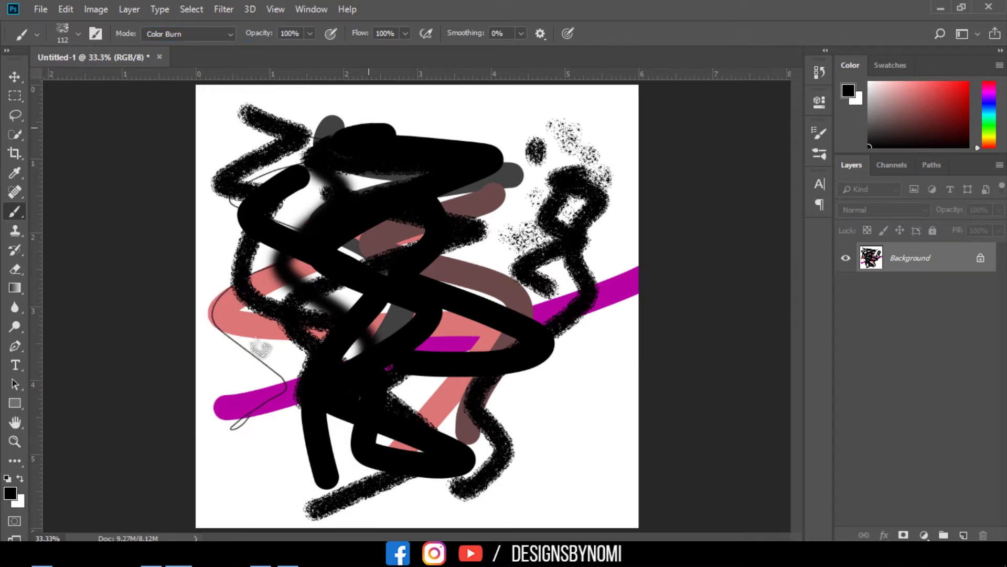
{"action": "left_click_drag", "start_coordinate": [247, 331], "coordinate": [257, 341]}
{"action": "left_click_drag", "start_coordinate": [283, 391], "coordinate": [239, 409]}
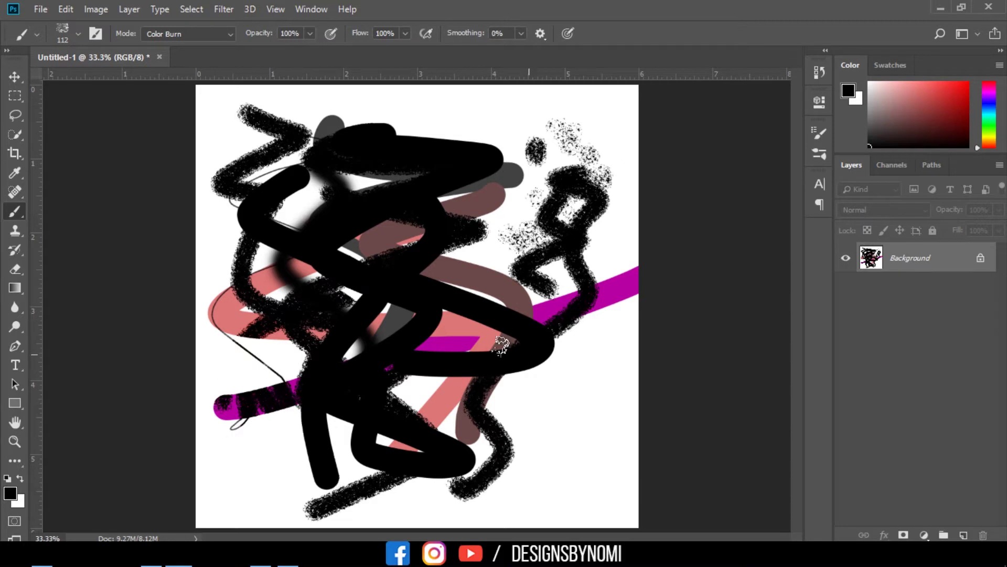
{"action": "mouse_move", "coordinate": [328, 482]}
{"action": "left_mouse_down"}
{"action": "mouse_move", "coordinate": [473, 210]}
{"action": "mouse_move", "coordinate": [530, 315]}
{"action": "left_mouse_up"}
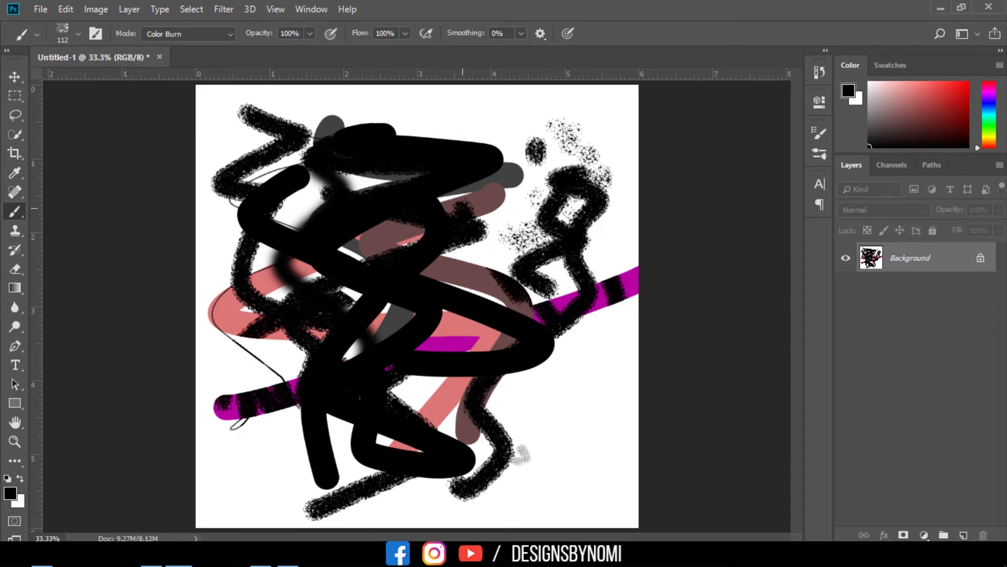
Paint a Linear Burn stroke near the top, then return brush mode to Normal
{"action": "left_click", "coordinate": [210, 34]}
{"action": "left_click", "coordinate": [157, 135]}
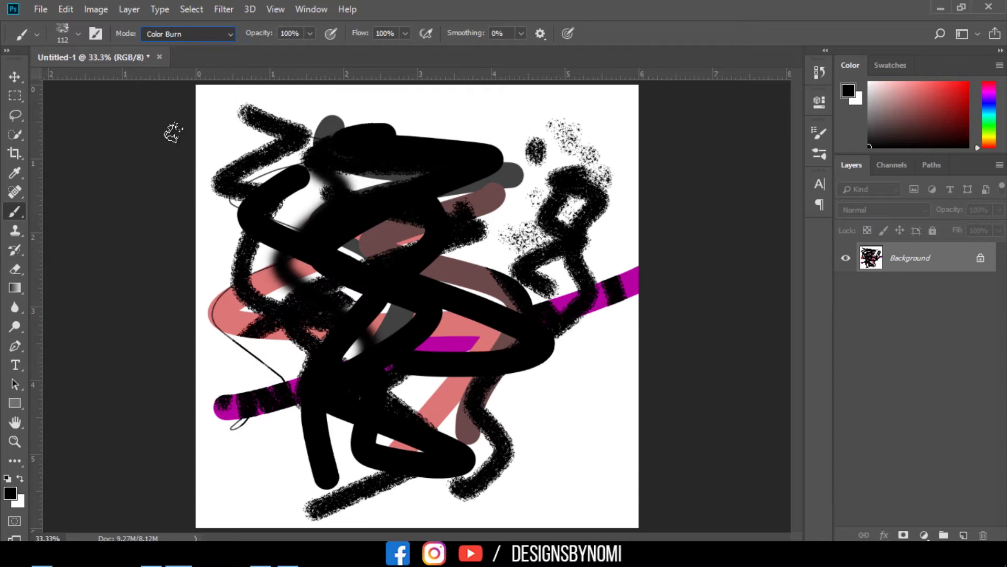
{"action": "mouse_move", "coordinate": [487, 87]}
{"action": "left_mouse_down"}
{"action": "mouse_move", "coordinate": [475, 126]}
{"action": "mouse_move", "coordinate": [546, 435]}
{"action": "left_mouse_up"}
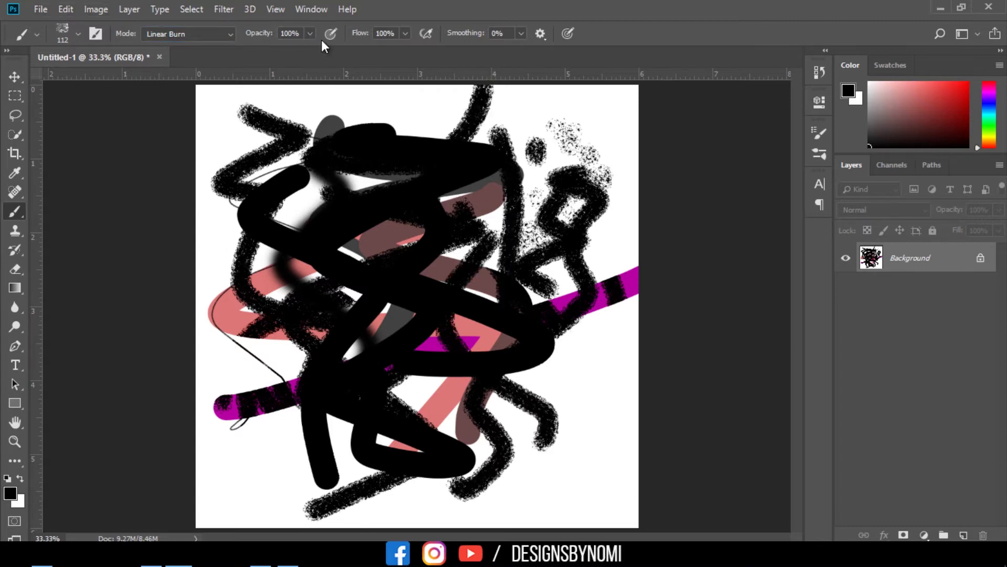
{"action": "left_click", "coordinate": [228, 32]}
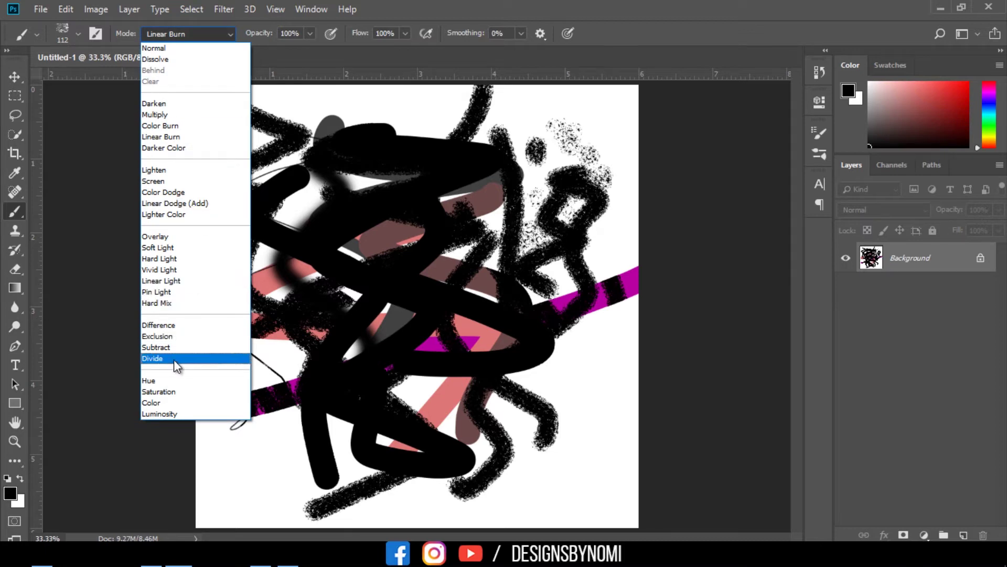
{"action": "left_click", "coordinate": [176, 47]}
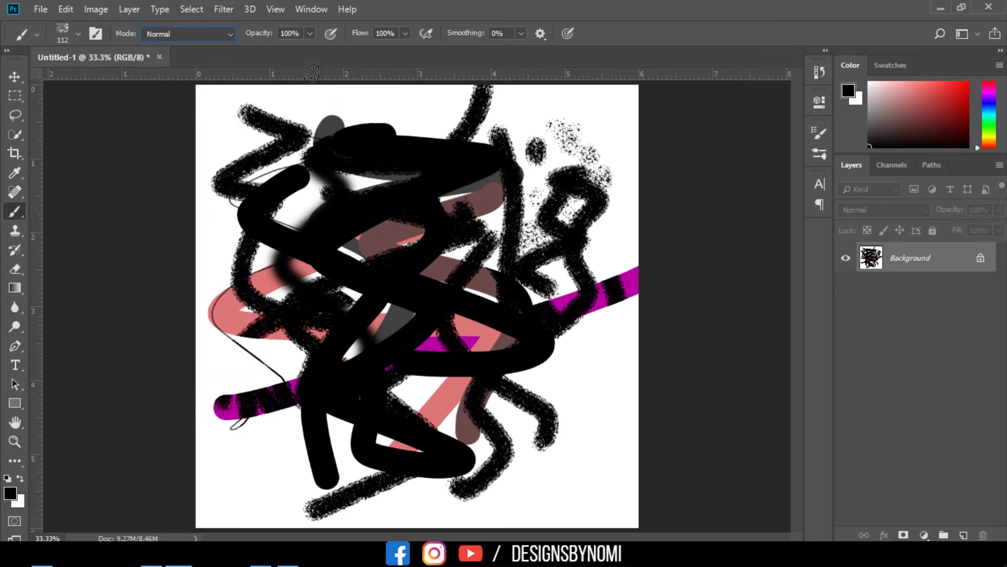
Paint a faint grey stroke at 42% opacity, then a black stroke across the top at 100%
{"action": "left_click_drag", "start_coordinate": [259, 33], "coordinate": [248, 41]}
{"action": "mouse_move", "coordinate": [225, 135]}
{"action": "left_mouse_down"}
{"action": "mouse_move", "coordinate": [213, 158]}
{"action": "mouse_move", "coordinate": [213, 278]}
{"action": "mouse_move", "coordinate": [231, 375]}
{"action": "left_mouse_up"}
{"action": "left_click_drag", "start_coordinate": [272, 29], "coordinate": [315, 30]}
{"action": "left_click_drag", "start_coordinate": [321, 126], "coordinate": [456, 118]}
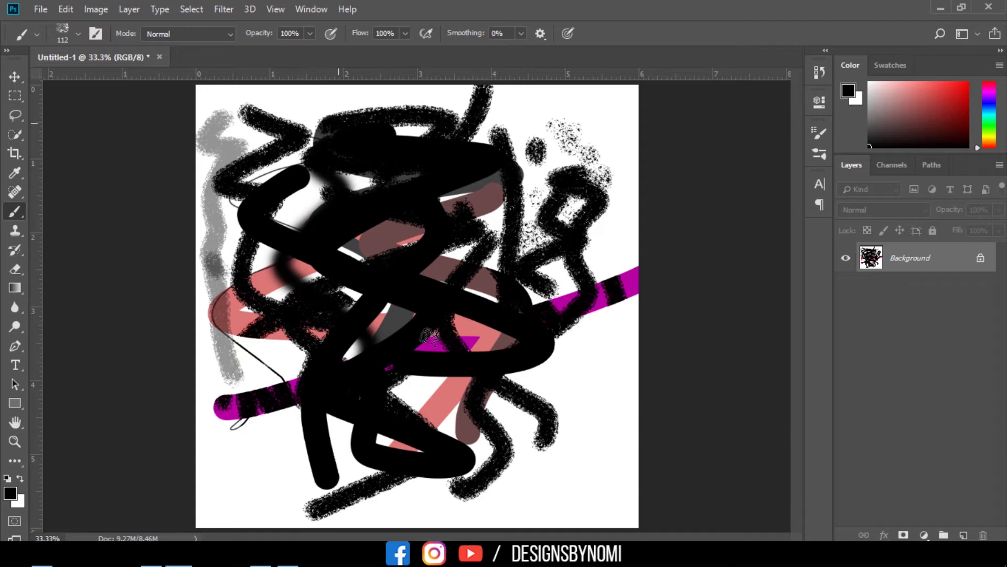
Set smoothing to 100% and paint black strokes down the right, along the bottom and lower left
{"action": "left_click", "coordinate": [406, 34]}
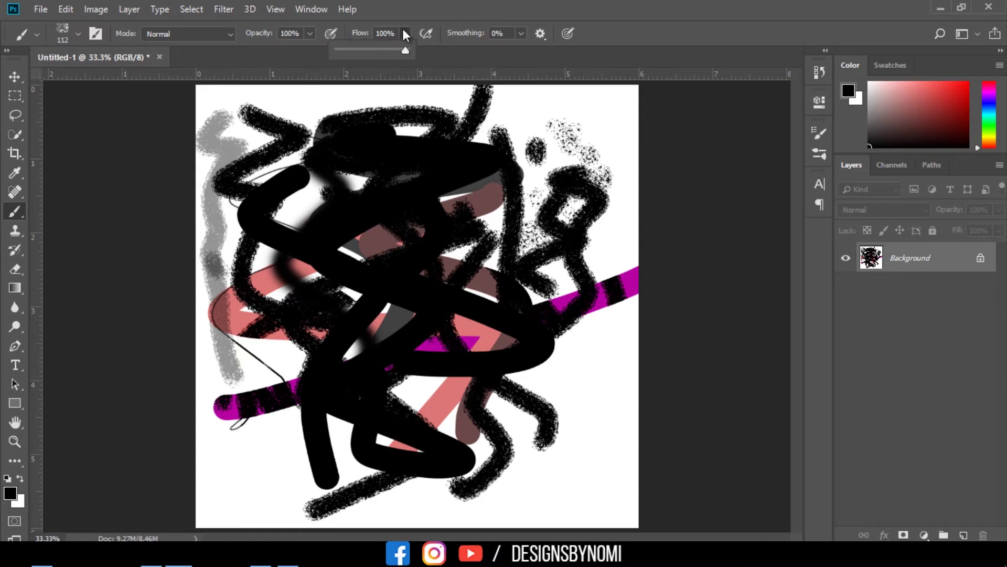
{"action": "left_click", "coordinate": [521, 33]}
{"action": "mouse_move", "coordinate": [612, 62]}
{"action": "left_mouse_down"}
{"action": "mouse_move", "coordinate": [596, 113]}
{"action": "mouse_move", "coordinate": [584, 482]}
{"action": "mouse_move", "coordinate": [607, 456]}
{"action": "left_mouse_up"}
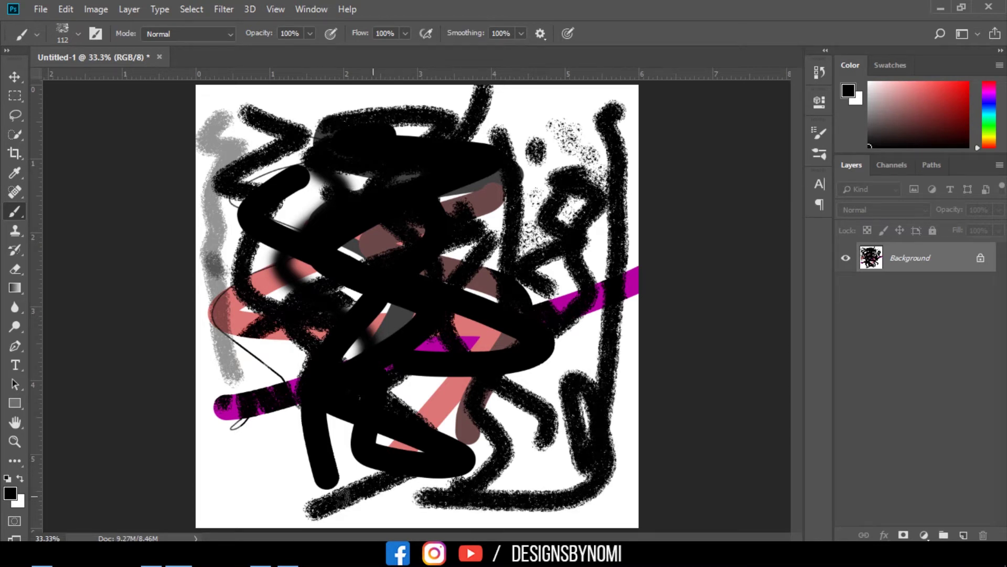
{"action": "mouse_move", "coordinate": [607, 455]}
{"action": "left_mouse_down"}
{"action": "mouse_move", "coordinate": [495, 379]}
{"action": "mouse_move", "coordinate": [236, 442]}
{"action": "left_mouse_up"}
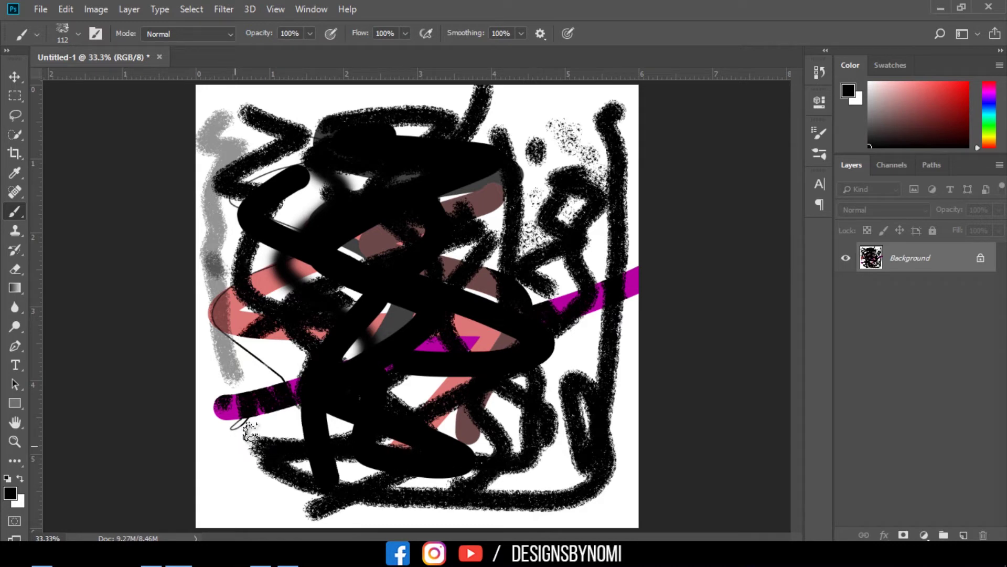
{"action": "left_click", "coordinate": [522, 34]}
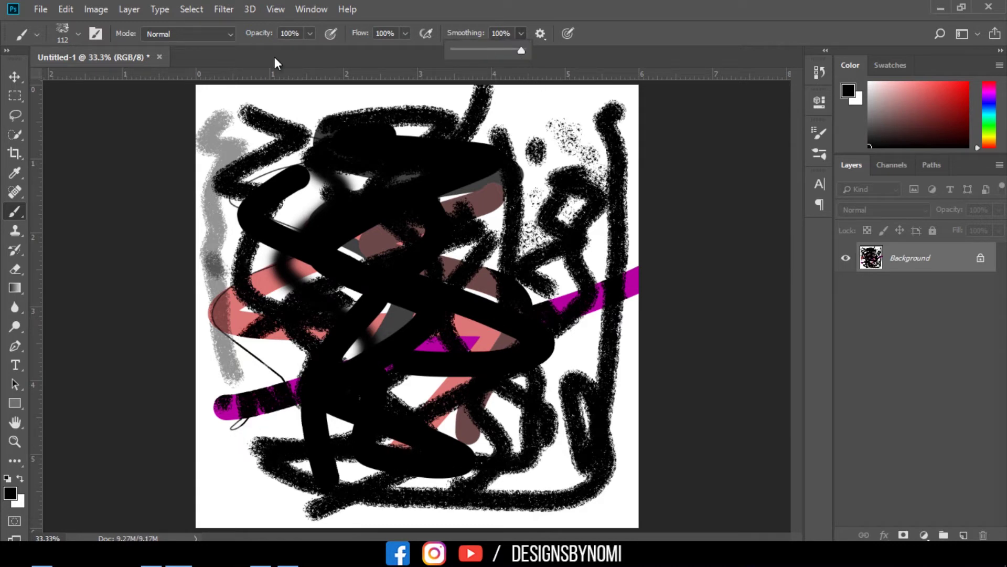
{"action": "mouse_move", "coordinate": [215, 408]}
{"action": "left_mouse_down"}
{"action": "mouse_move", "coordinate": [263, 416]}
{"action": "mouse_move", "coordinate": [280, 520]}
{"action": "mouse_move", "coordinate": [567, 144]}
{"action": "left_mouse_up"}
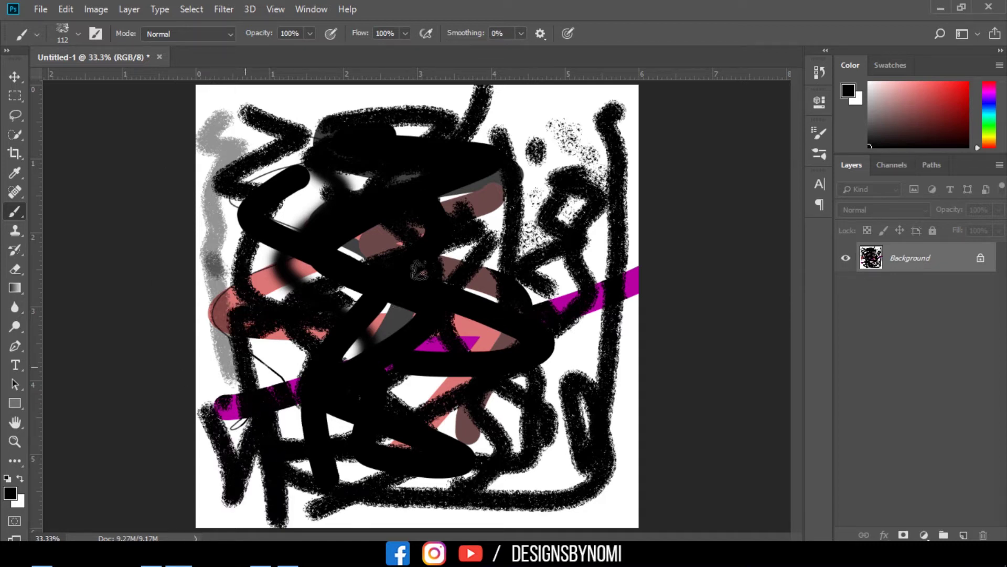
Add a new empty layer and delete the painted Background layer
{"action": "left_click", "coordinate": [963, 534]}
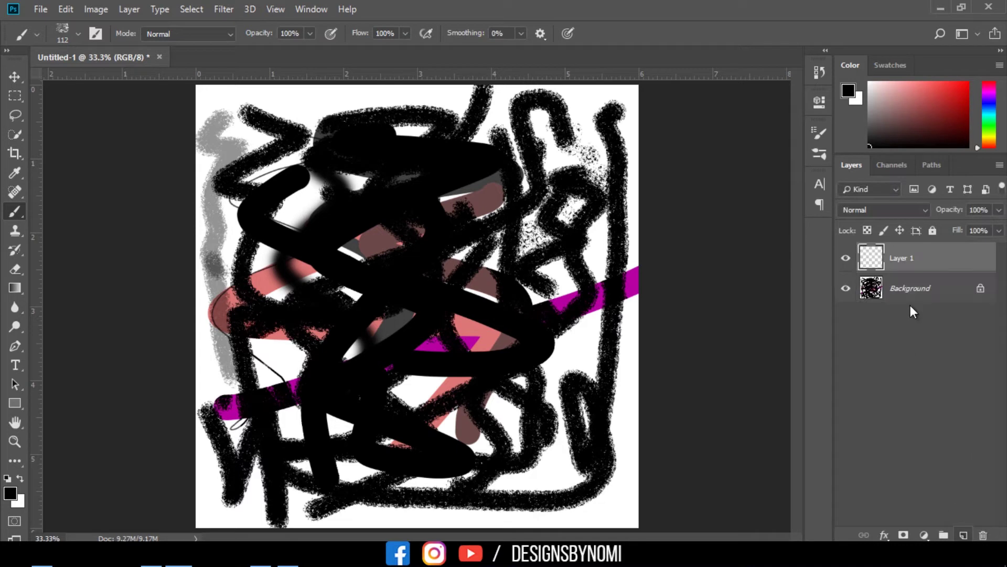
{"action": "left_click", "coordinate": [921, 283]}
{"action": "key", "text": "Delete"}
Fill the new layer with white using the Paint Bucket, then restore black and the Brush
{"action": "key", "text": "x"}
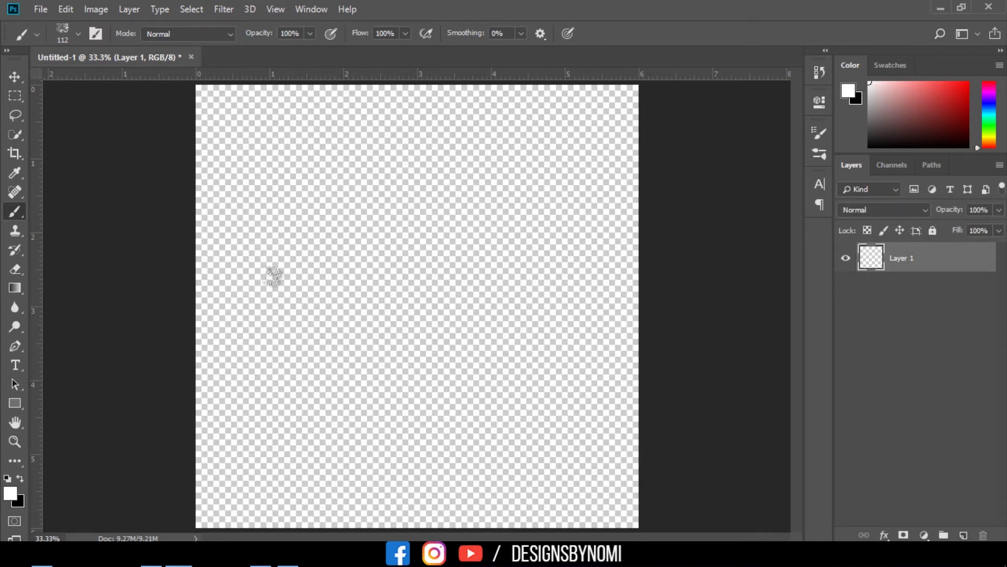
{"action": "key", "text": "g"}
{"action": "right_click", "coordinate": [15, 286]}
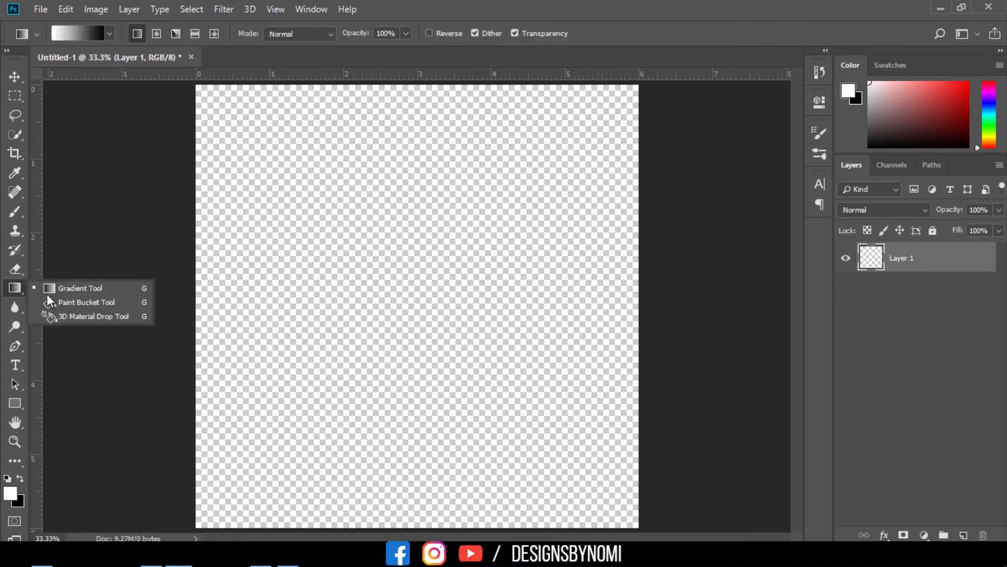
{"action": "left_click", "coordinate": [60, 305]}
{"action": "left_click", "coordinate": [577, 205]}
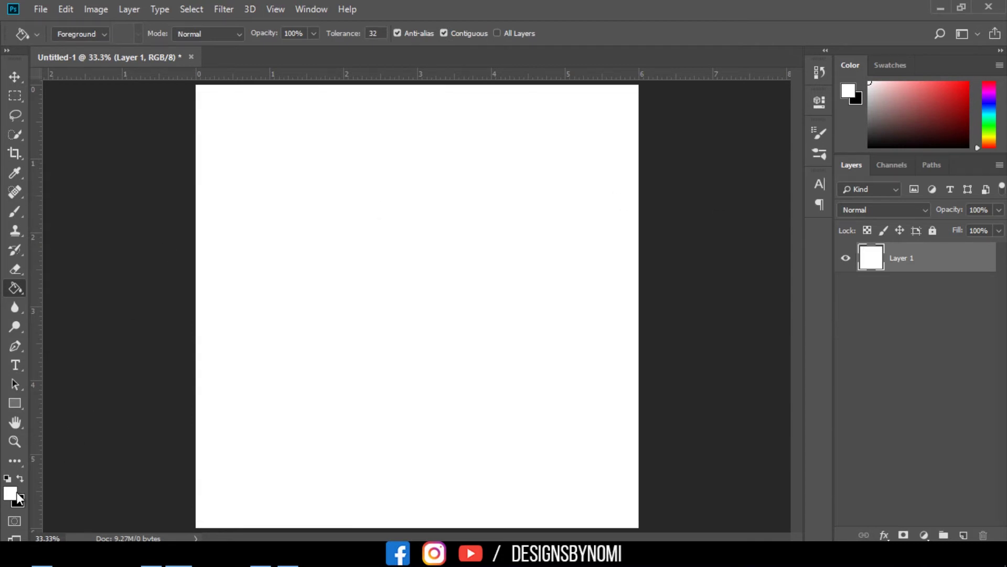
{"action": "key", "text": "x"}
{"action": "left_click", "coordinate": [17, 215]}
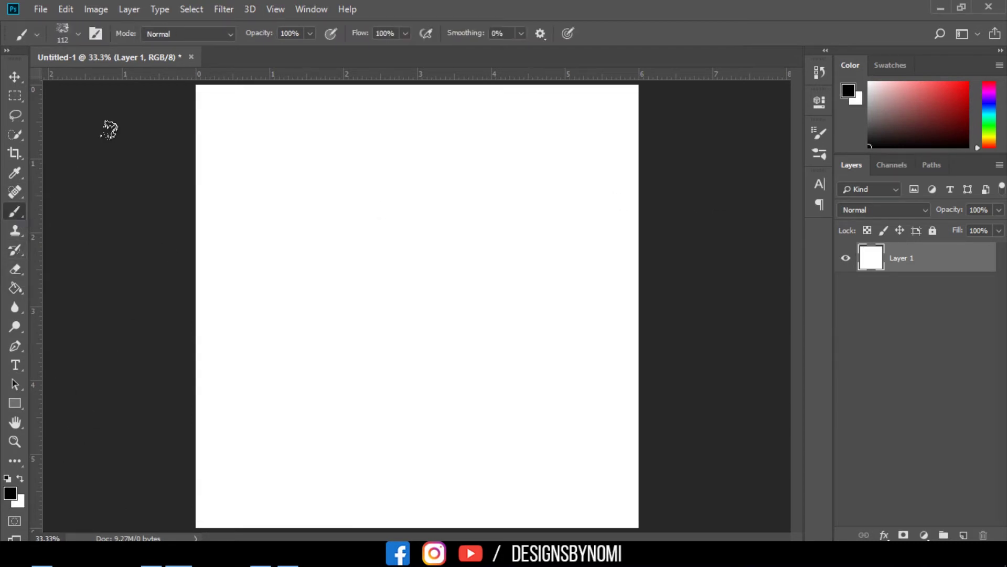
Try the Pencil and Spot Healing Brush tools, ending with the Clone Stamp selected
{"action": "left_click", "coordinate": [540, 34]}
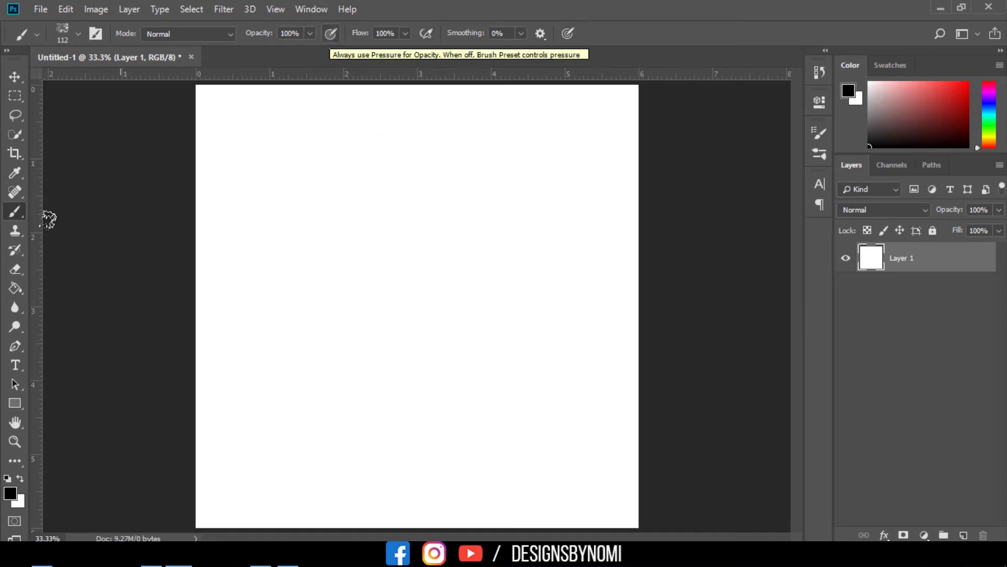
{"action": "left_click", "coordinate": [17, 231]}
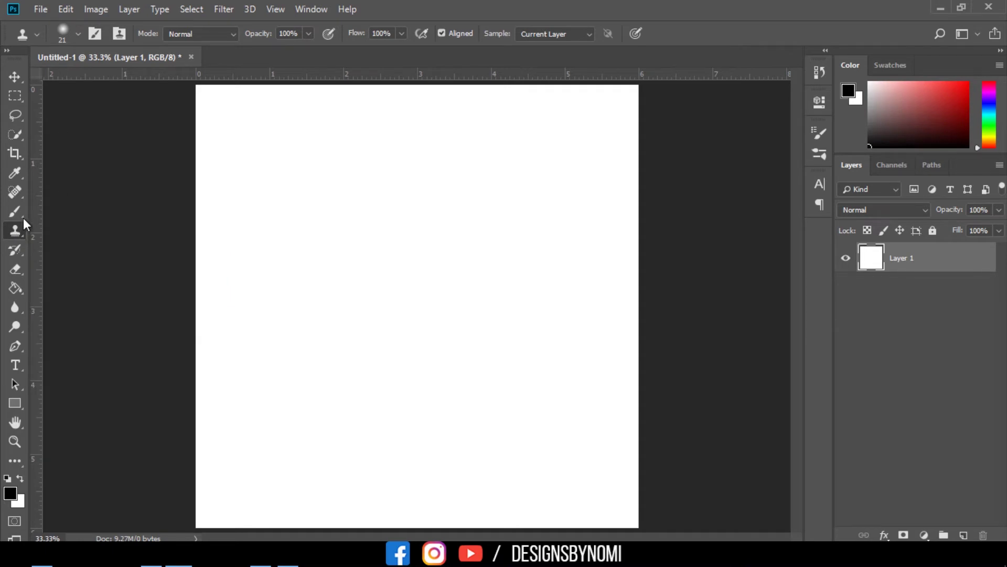
{"action": "left_click", "coordinate": [18, 212]}
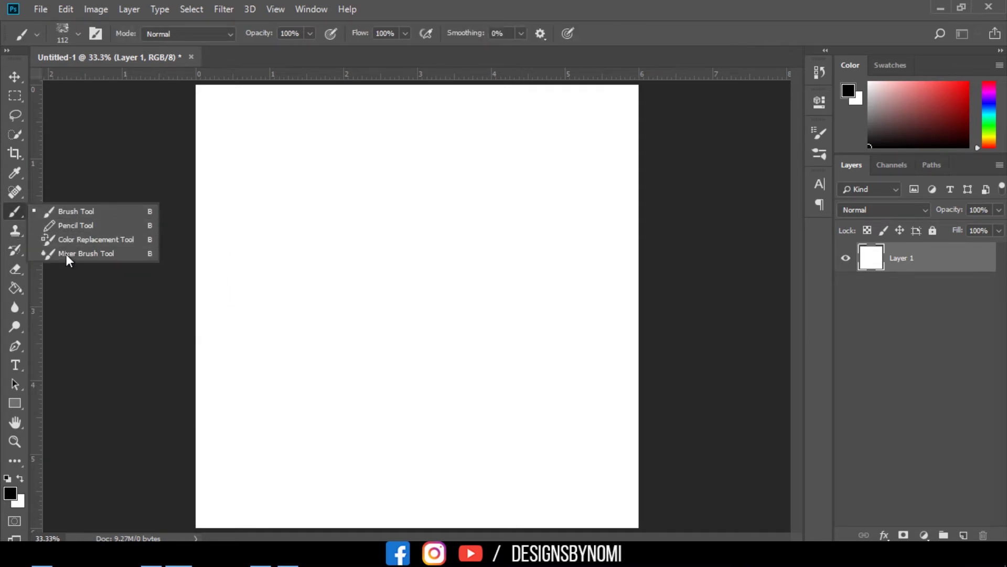
{"action": "left_click", "coordinate": [72, 226]}
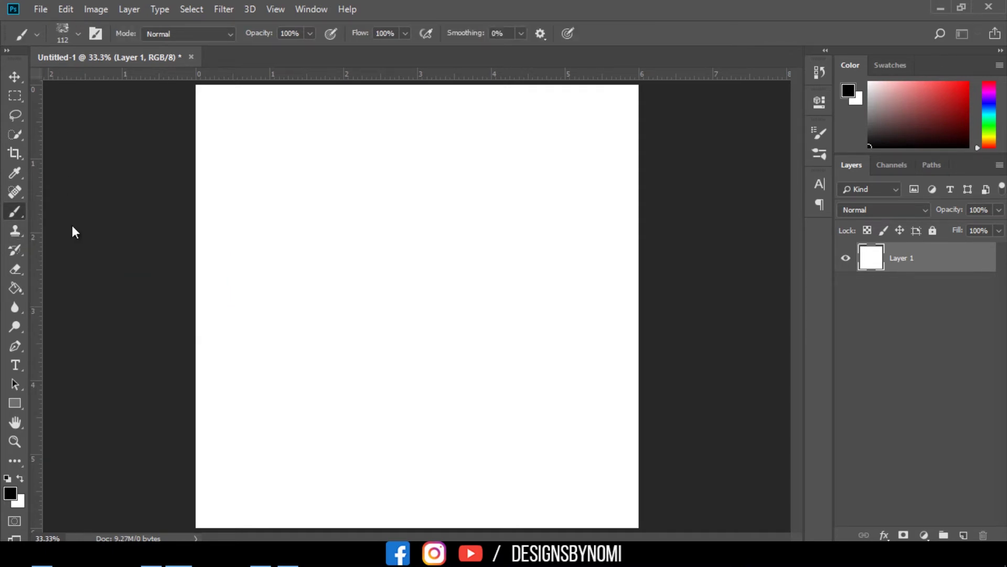
{"action": "left_click", "coordinate": [21, 193]}
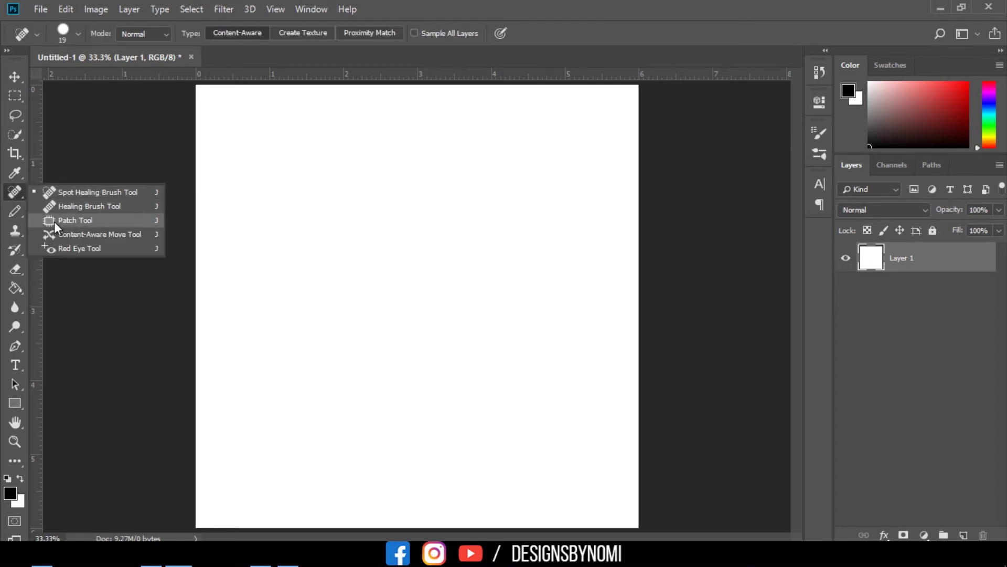
{"action": "left_click", "coordinate": [18, 191]}
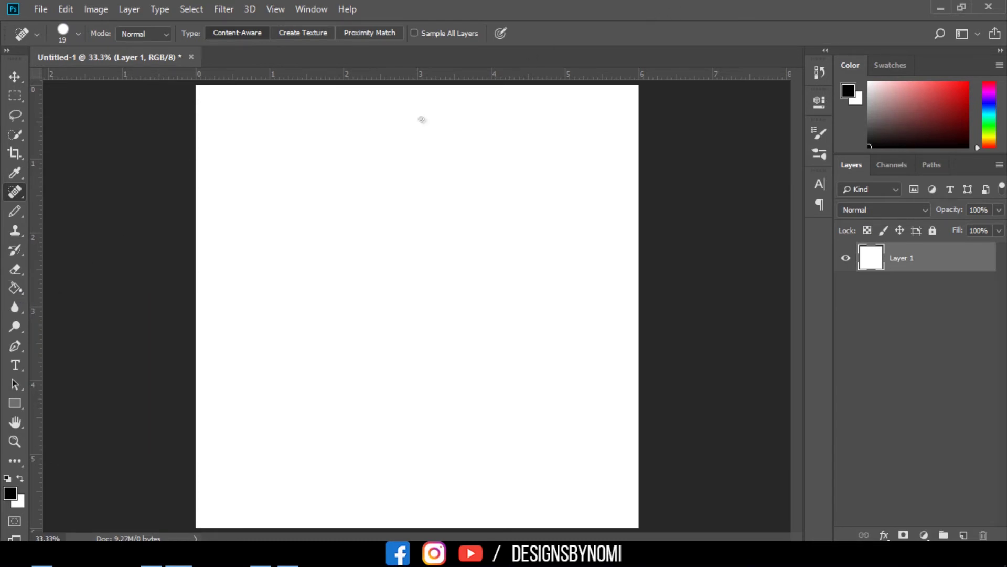
{"action": "left_click", "coordinate": [19, 228]}
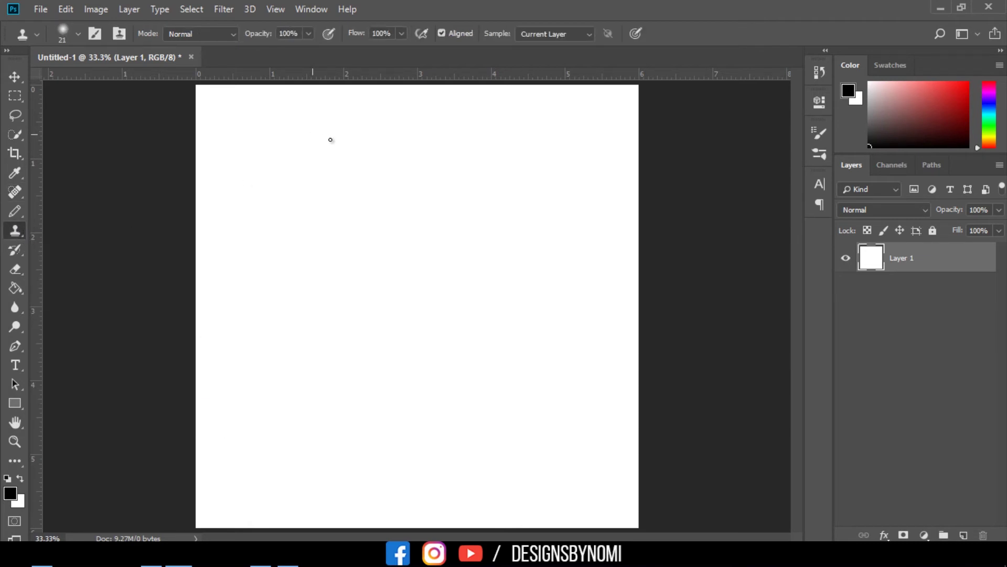
Enlarge the Clone Stamp to 300 px, try cloning, and dismiss the no-source-point error
{"action": "scroll", "coordinate": [331, 139], "scroll_direction": "up", "scroll_amount": 1}
{"action": "scroll", "coordinate": [353, 138], "scroll_direction": "down", "scroll_amount": 2}
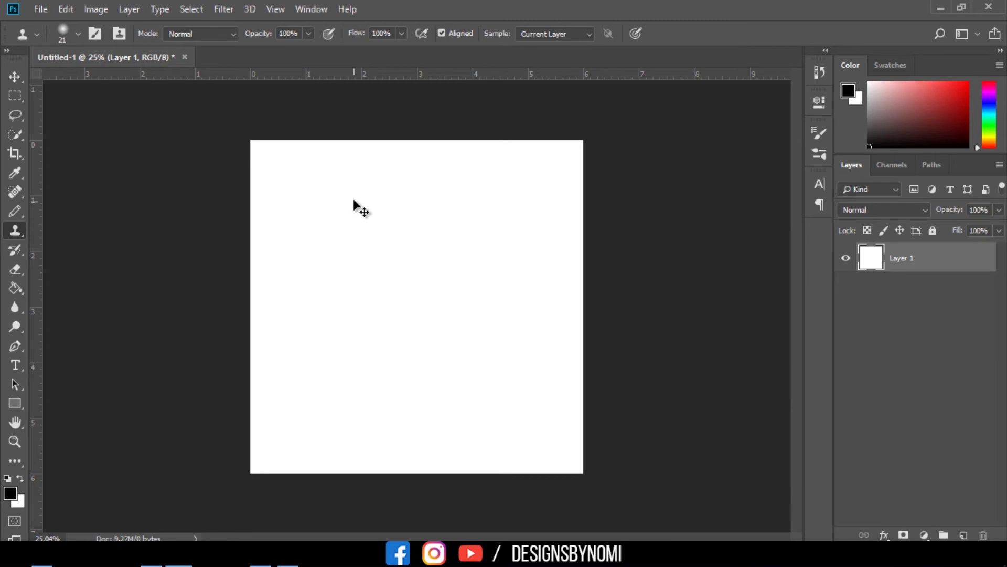
{"action": "key", "text": "bracketright"}
{"action": "key", "text": "bracketright"}
{"action": "key", "text": "bracketright"}
{"action": "key", "text": "bracketleft"}
{"action": "key", "text": "bracketleft"}
{"action": "key", "text": "bracketleft"}
{"action": "key", "text": "bracketleft"}
{"action": "key", "text": "bracketleft"}
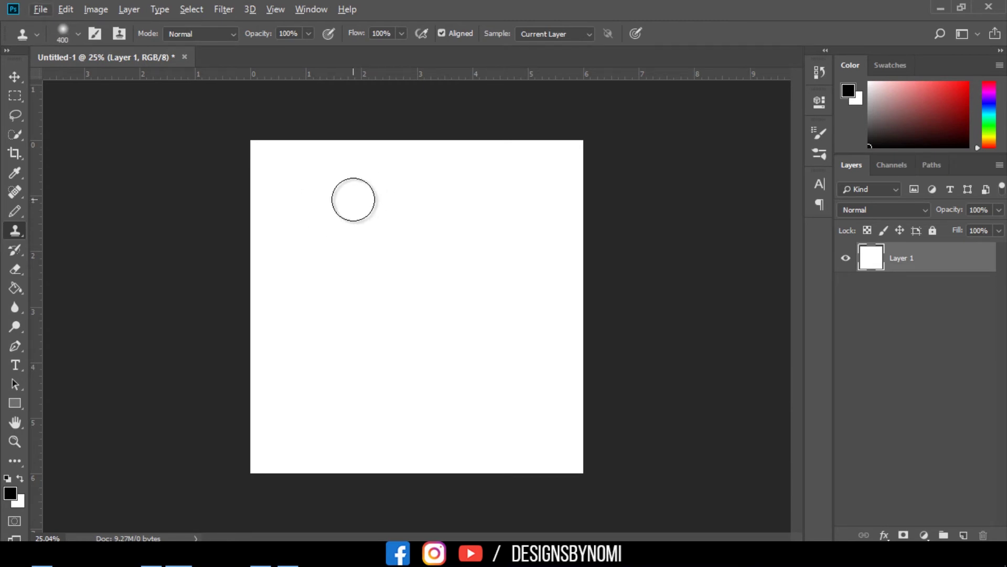
{"action": "key", "text": "bracketleft"}
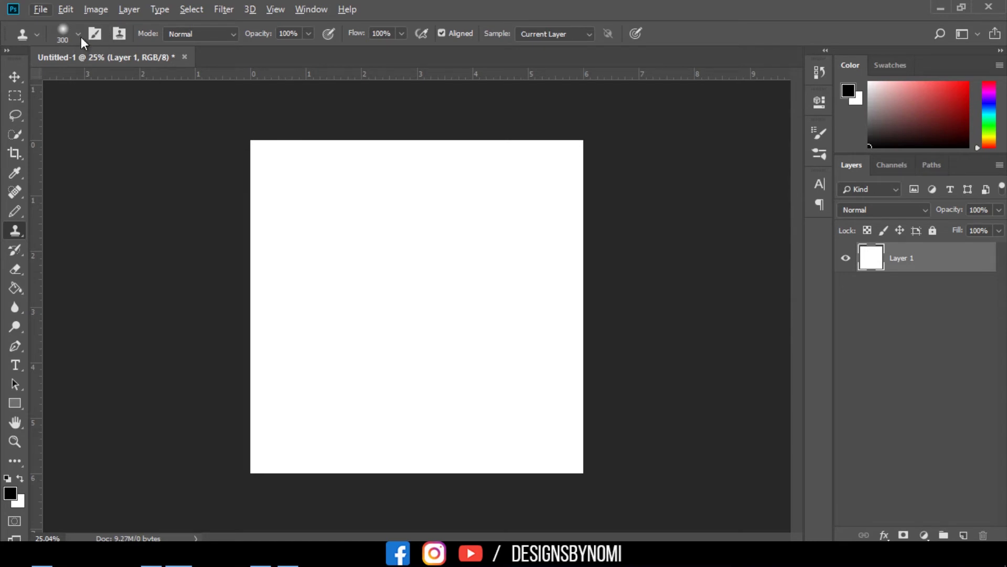
{"action": "left_click", "coordinate": [78, 35]}
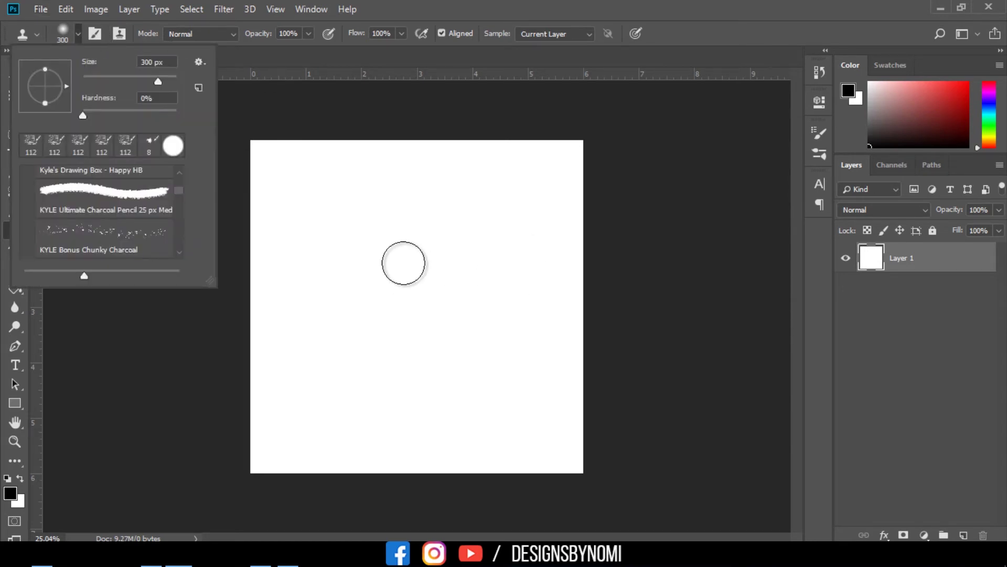
{"action": "left_click", "coordinate": [412, 257]}
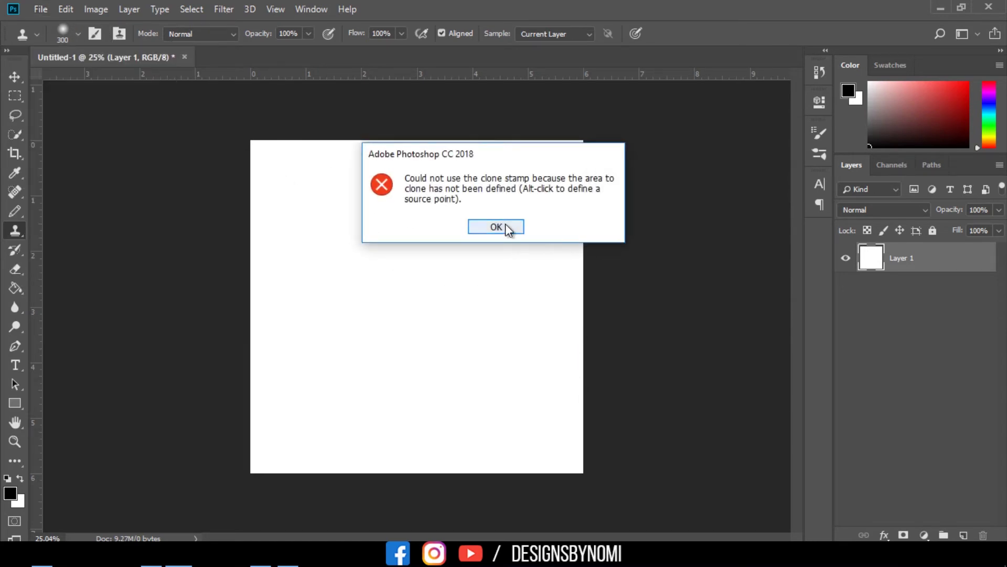
{"action": "left_click", "coordinate": [506, 225]}
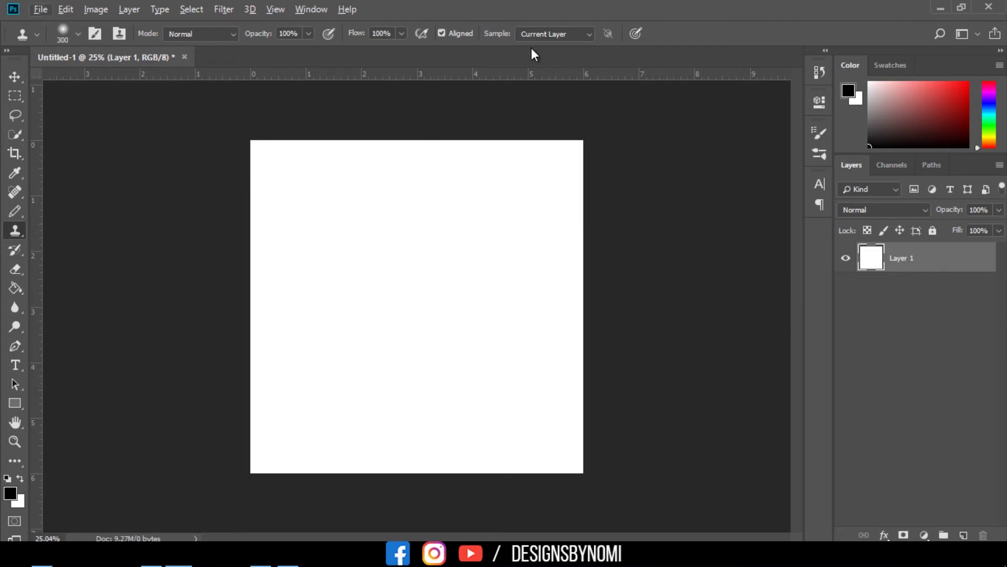
Cycle through History Brush and Eraser, then paint-bucket fill Layer 1 solid black
{"action": "left_click", "coordinate": [17, 249]}
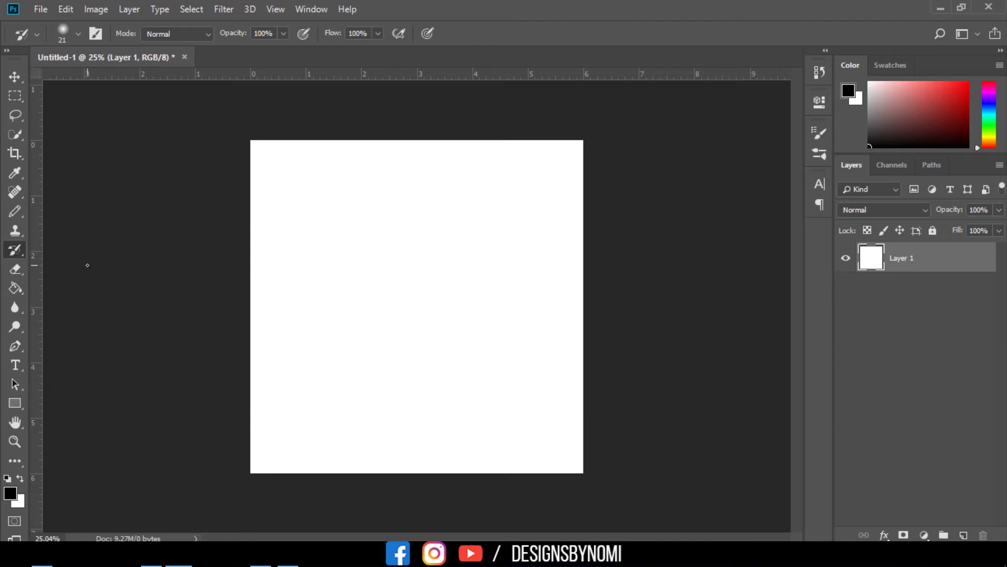
{"action": "left_click", "coordinate": [14, 266]}
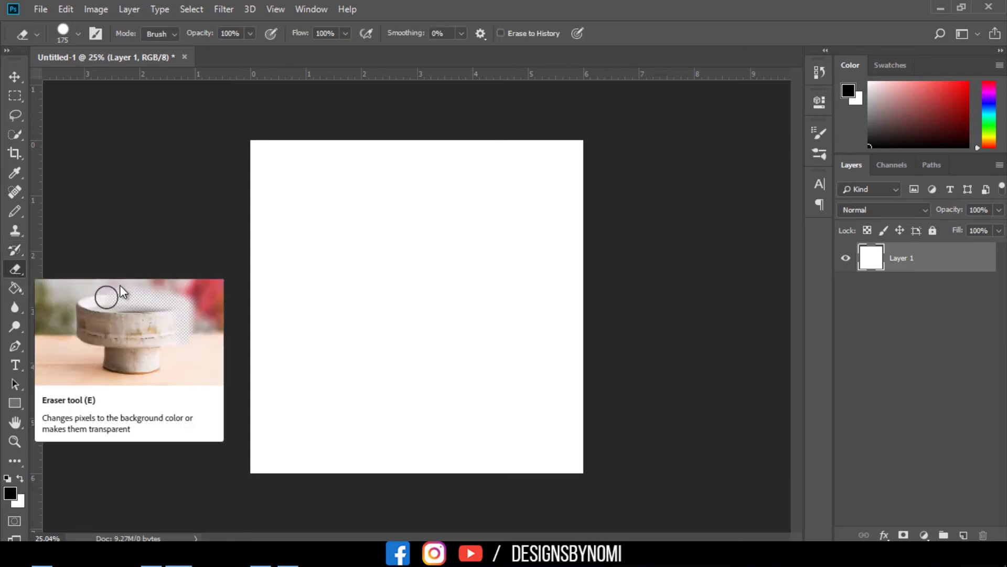
{"action": "key", "text": "g"}
{"action": "left_click", "coordinate": [405, 254]}
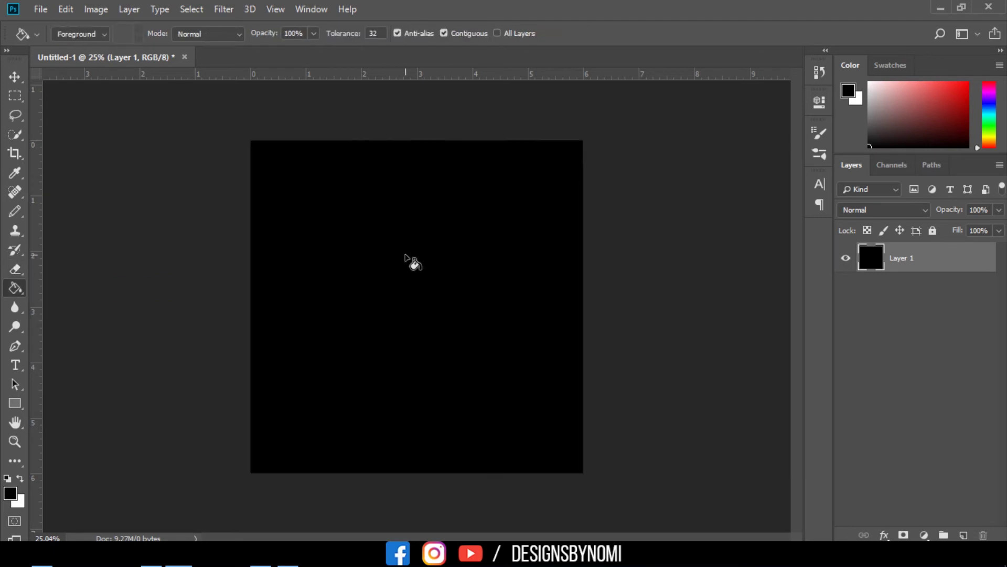
Erase zigzag strokes and a long stroke down the right through the black layer
{"action": "key", "text": "e"}
{"action": "left_click_drag", "start_coordinate": [259, 245], "coordinate": [362, 352]}
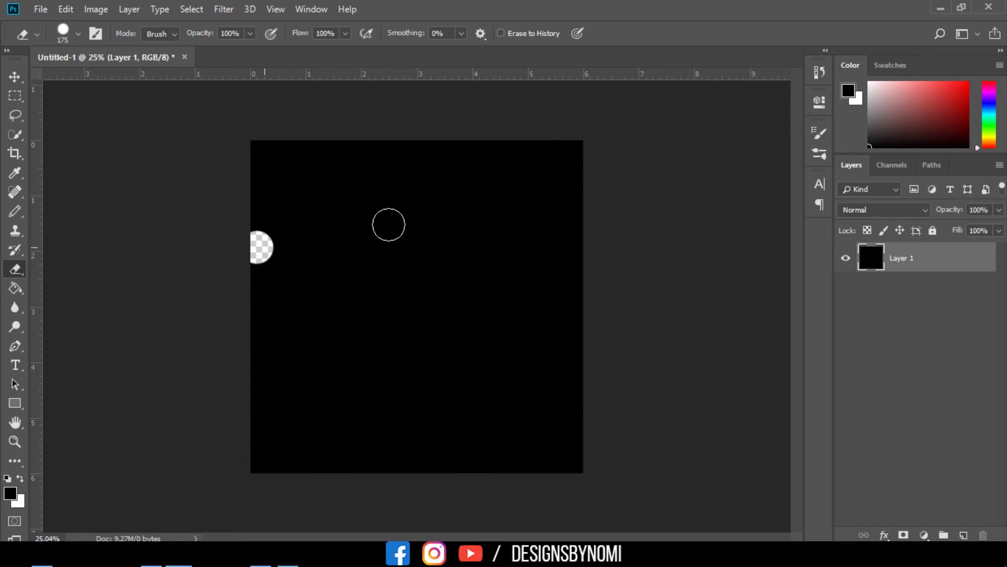
{"action": "left_click_drag", "start_coordinate": [324, 394], "coordinate": [322, 393]}
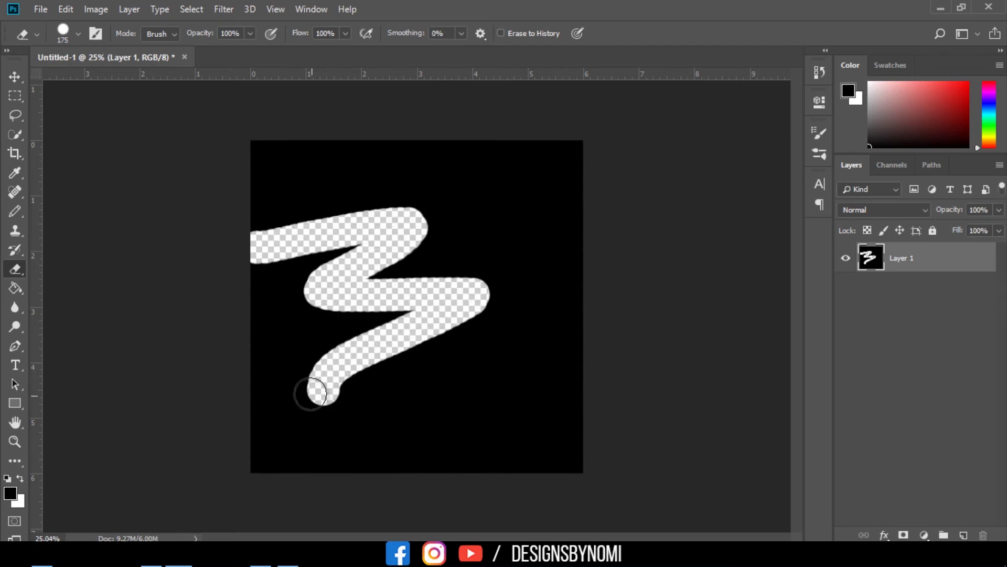
{"action": "key", "text": "Down"}
{"action": "left_click_drag", "start_coordinate": [446, 150], "coordinate": [580, 356]}
Switch the eraser to Block mode and punch scattered square holes across the layer
{"action": "left_click", "coordinate": [176, 33]}
{"action": "left_click", "coordinate": [173, 70]}
{"action": "mouse_move", "coordinate": [358, 154]}
{"action": "left_mouse_down"}
{"action": "mouse_move", "coordinate": [441, 181]}
{"action": "mouse_move", "coordinate": [451, 256]}
{"action": "left_mouse_up"}
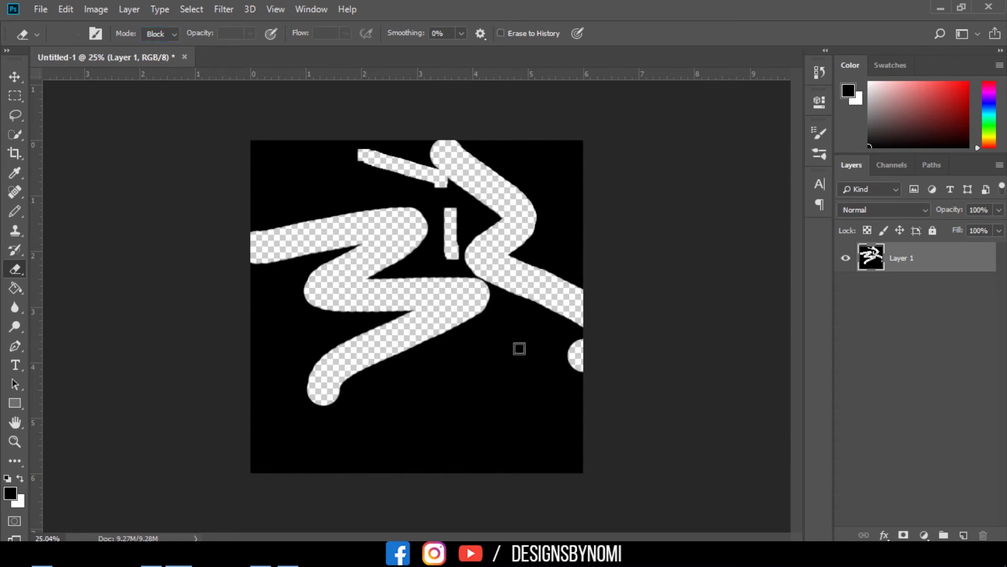
{"action": "left_click_drag", "start_coordinate": [514, 352], "coordinate": [479, 367]}
{"action": "left_click", "coordinate": [531, 400]}
{"action": "left_click", "coordinate": [390, 418]}
{"action": "mouse_move", "coordinate": [493, 403]}
{"action": "left_mouse_down"}
{"action": "mouse_move", "coordinate": [452, 404]}
{"action": "mouse_move", "coordinate": [492, 426]}
{"action": "left_mouse_up"}
{"action": "left_click", "coordinate": [505, 167]}
{"action": "left_click", "coordinate": [555, 181]}
{"action": "left_click", "coordinate": [557, 234]}
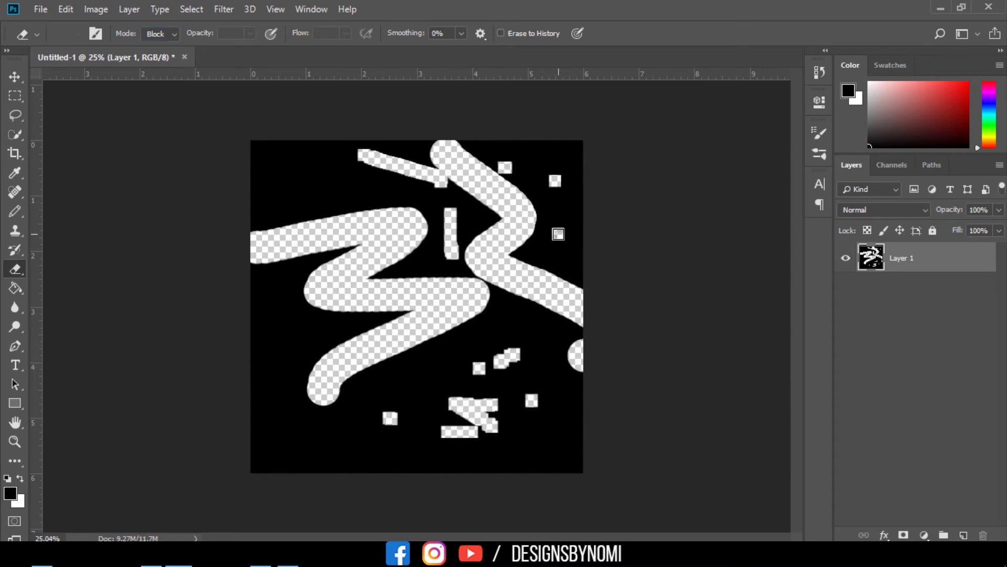
{"action": "left_click", "coordinate": [16, 287]}
Paint-bucket fill each erased stroke, square, bar and half-circle on Layer 1 with black
{"action": "left_click", "coordinate": [338, 218]}
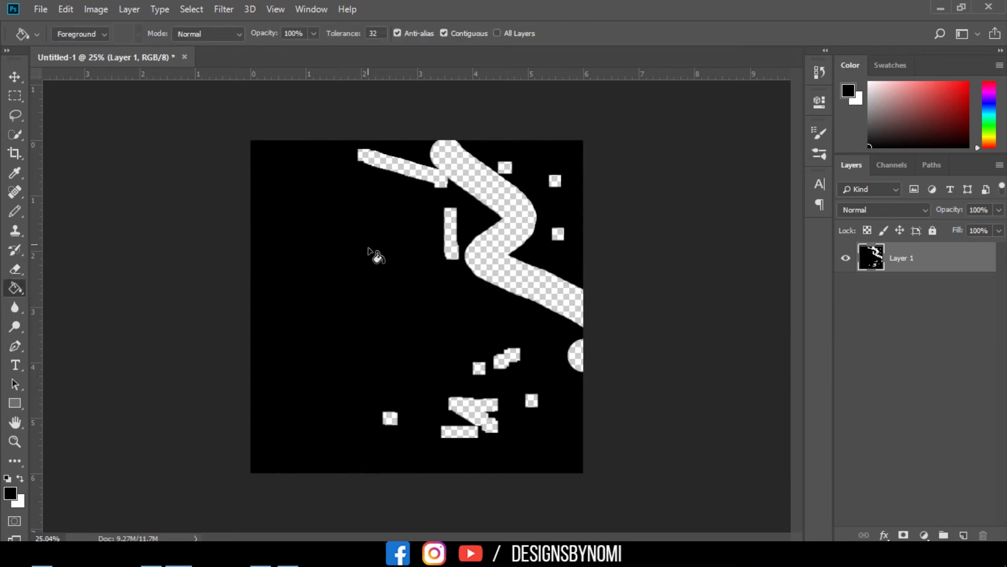
{"action": "left_click", "coordinate": [477, 409]}
{"action": "left_click", "coordinate": [532, 401]}
{"action": "left_click", "coordinate": [507, 359]}
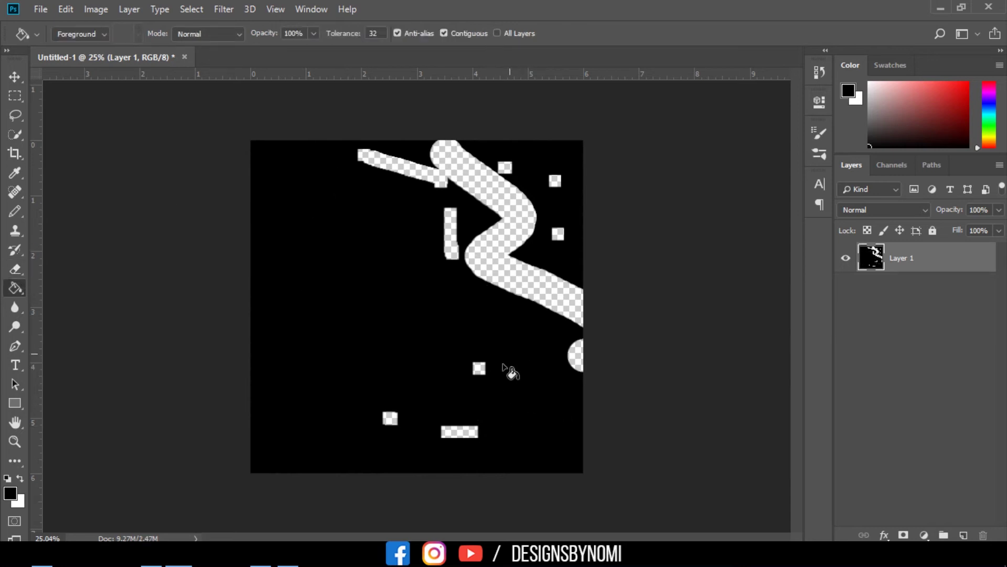
{"action": "left_click", "coordinate": [479, 368]}
{"action": "left_click", "coordinate": [472, 432]}
{"action": "left_click", "coordinate": [391, 418]}
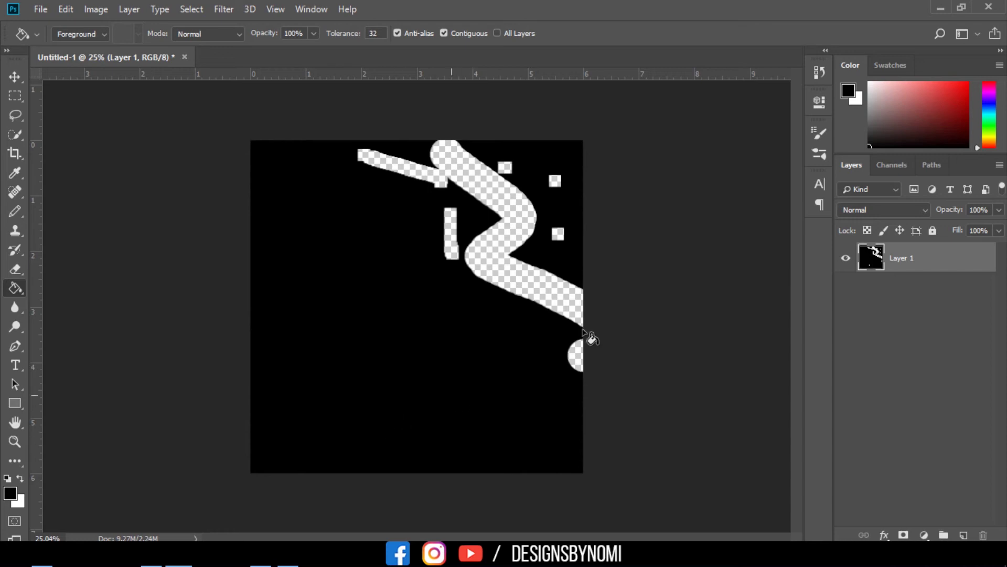
{"action": "left_click", "coordinate": [571, 302]}
{"action": "left_click", "coordinate": [556, 235]}
{"action": "left_click", "coordinate": [554, 180]}
{"action": "left_click", "coordinate": [505, 167]}
{"action": "left_click", "coordinate": [452, 234]}
{"action": "left_click", "coordinate": [577, 355]}
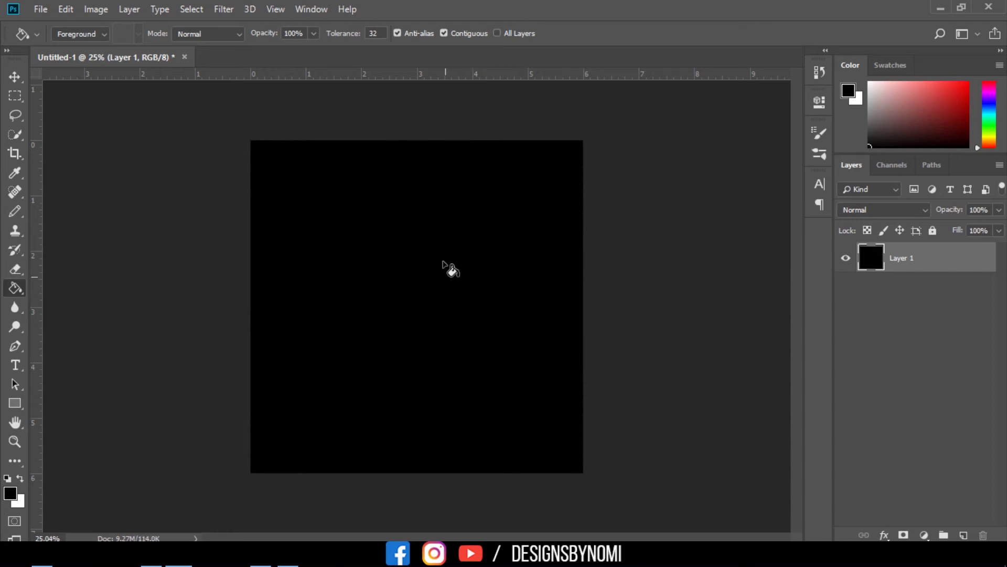
Make the Eraser the active tool instead of the Paint Bucket
{"action": "right_click", "coordinate": [15, 292]}
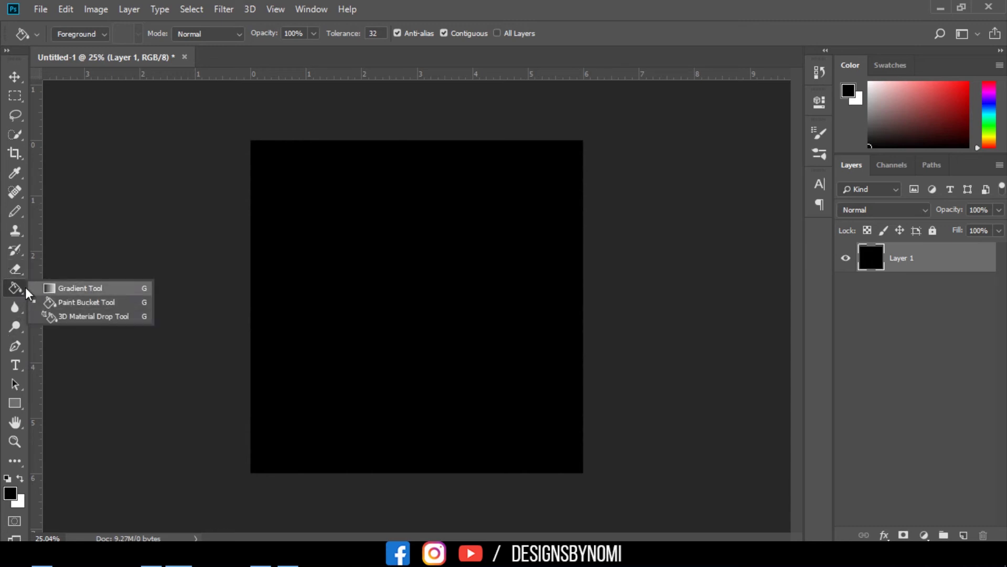
{"action": "left_click", "coordinate": [12, 290]}
{"action": "left_click", "coordinate": [14, 272]}
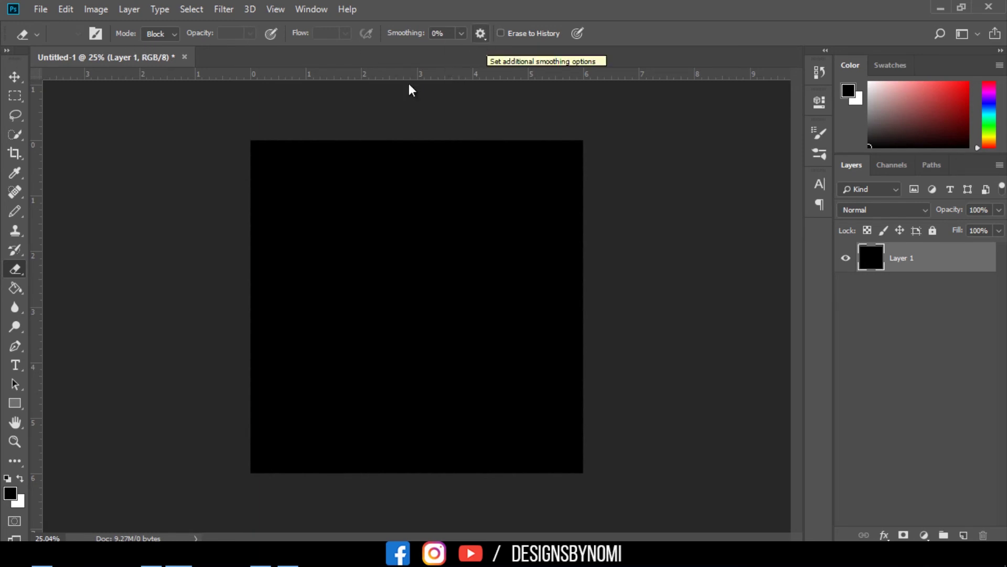
Reselect the Paint Bucket, keep Normal blend mode, and bring up the fill source choices
{"action": "left_click", "coordinate": [16, 290]}
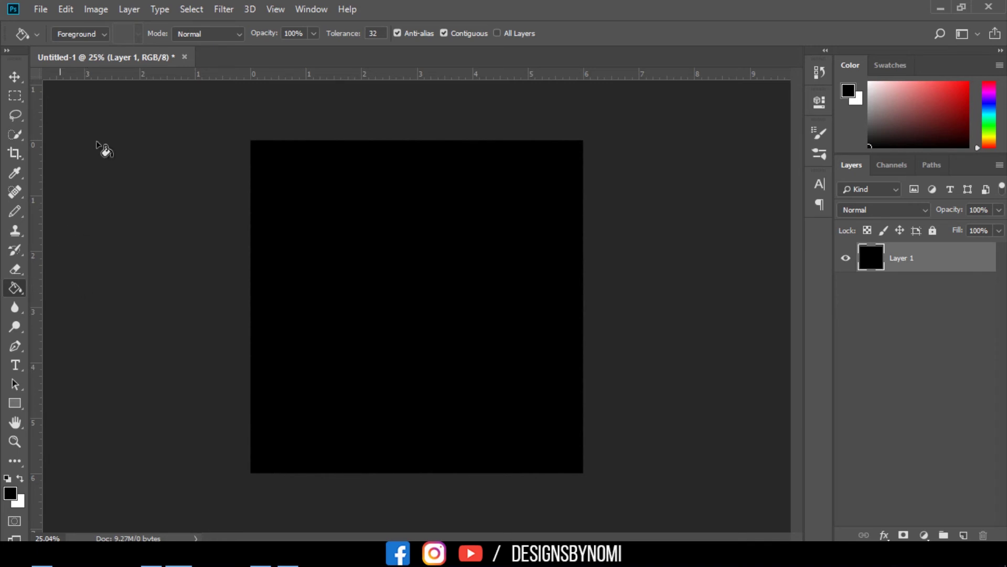
{"action": "left_click", "coordinate": [235, 36]}
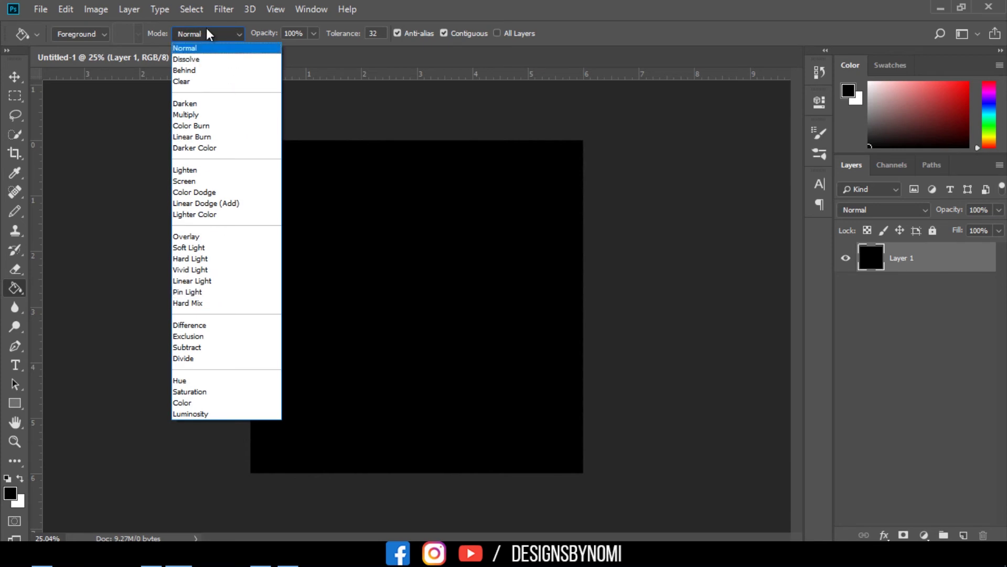
{"action": "left_click", "coordinate": [231, 35]}
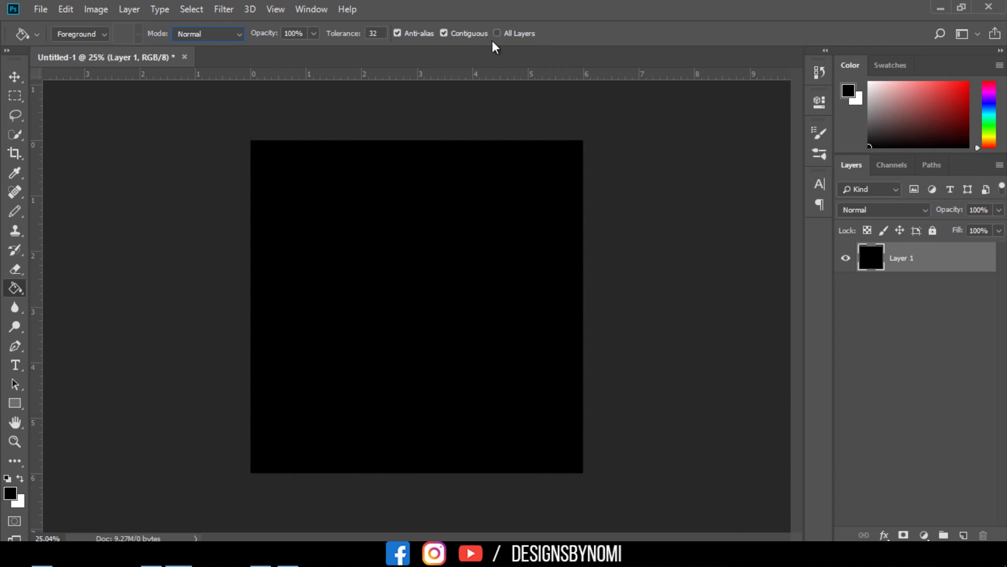
{"action": "left_click", "coordinate": [105, 35]}
Try Pattern, revert the fill source to Foreground, then activate the Move tool and zoom in slightly
{"action": "left_click", "coordinate": [99, 60]}
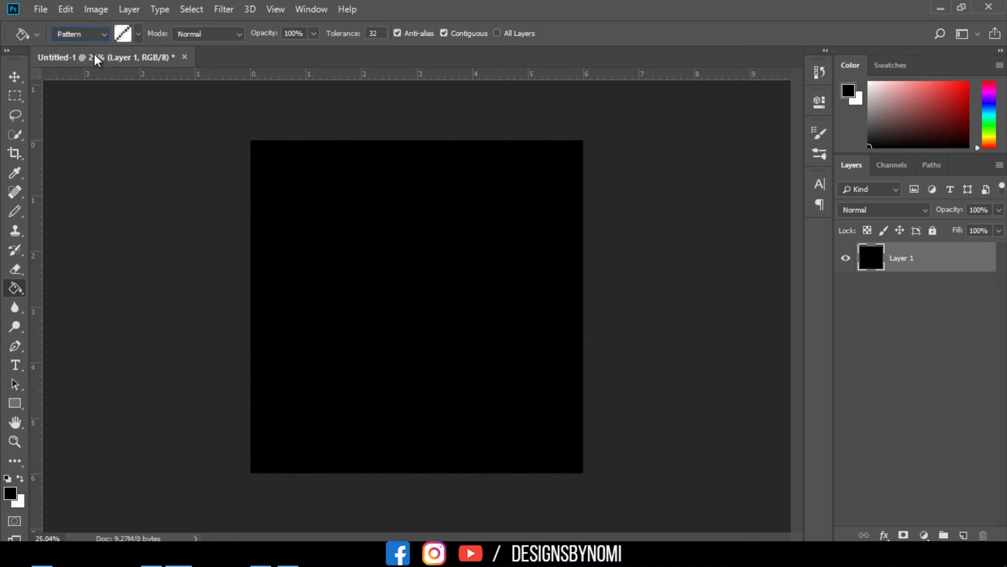
{"action": "left_click", "coordinate": [103, 34]}
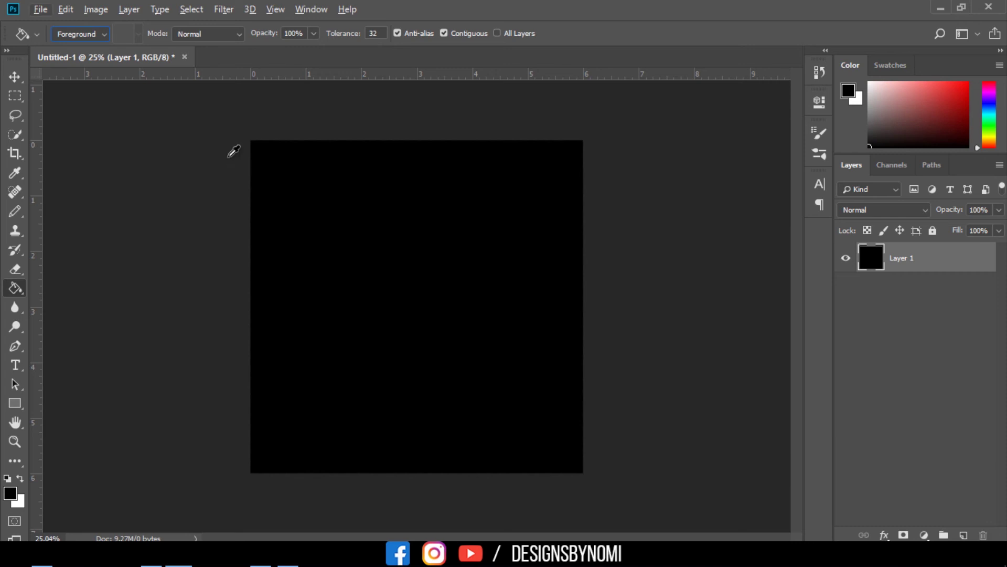
{"action": "left_click", "coordinate": [15, 77]}
{"action": "scroll", "coordinate": [352, 285], "scroll_direction": "up", "scroll_amount": 1}
{"action": "scroll", "coordinate": [352, 285], "scroll_direction": "up", "scroll_amount": 1}
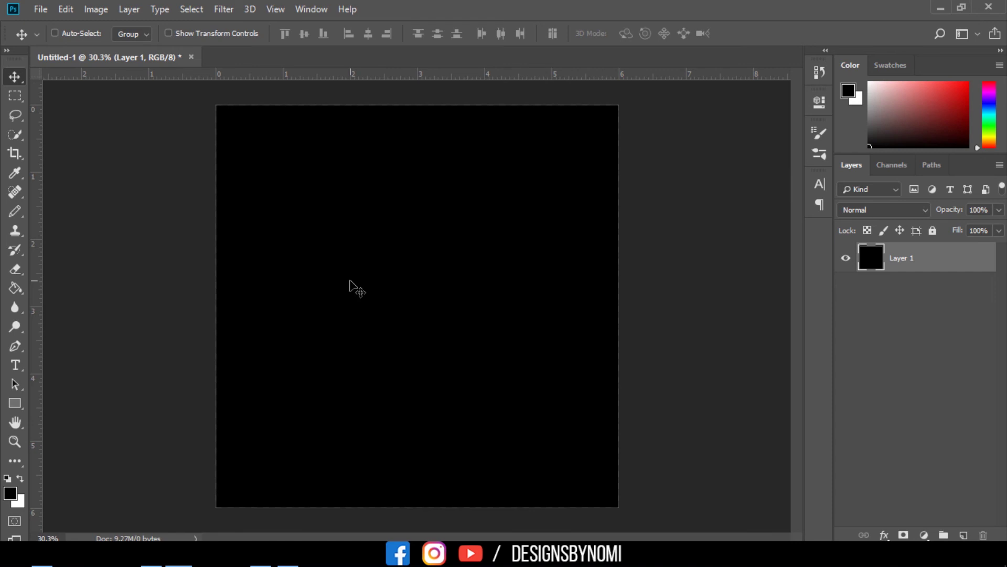